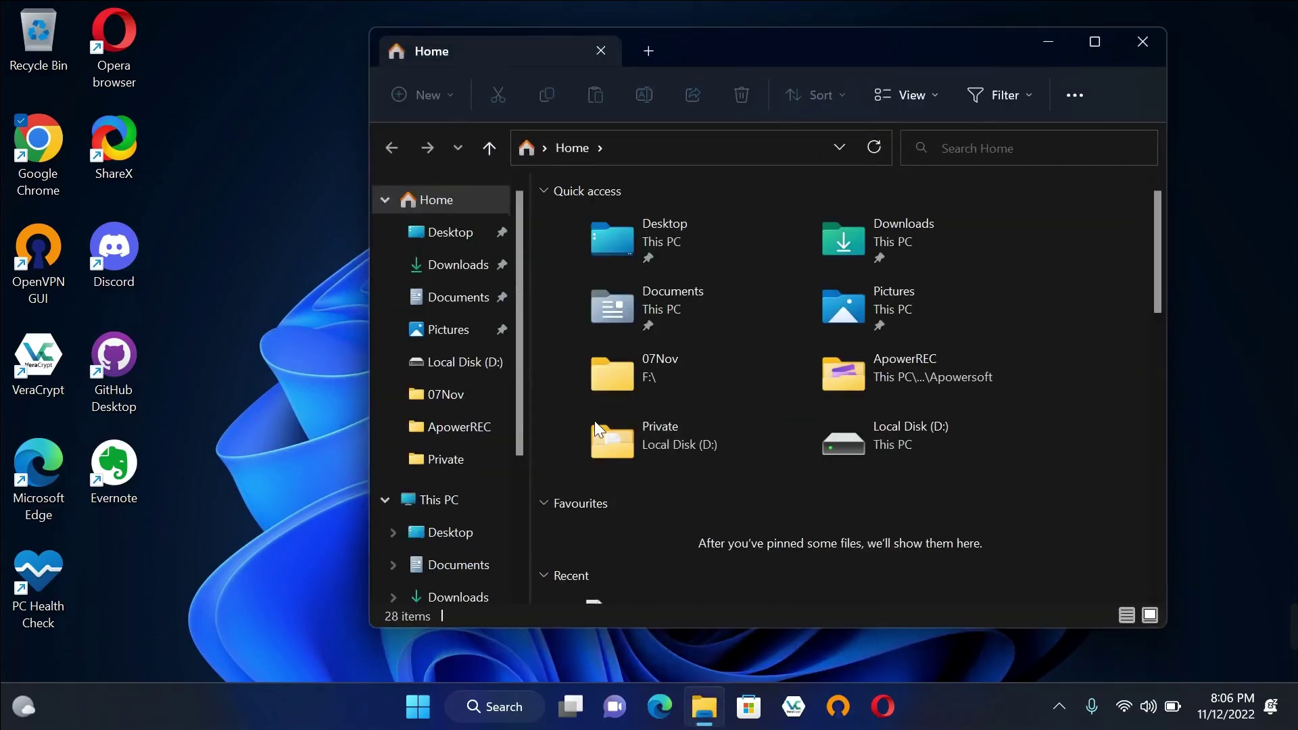
Open Local Disk (C:) from This PC and bring up its Folder Options
left_click(443, 500)
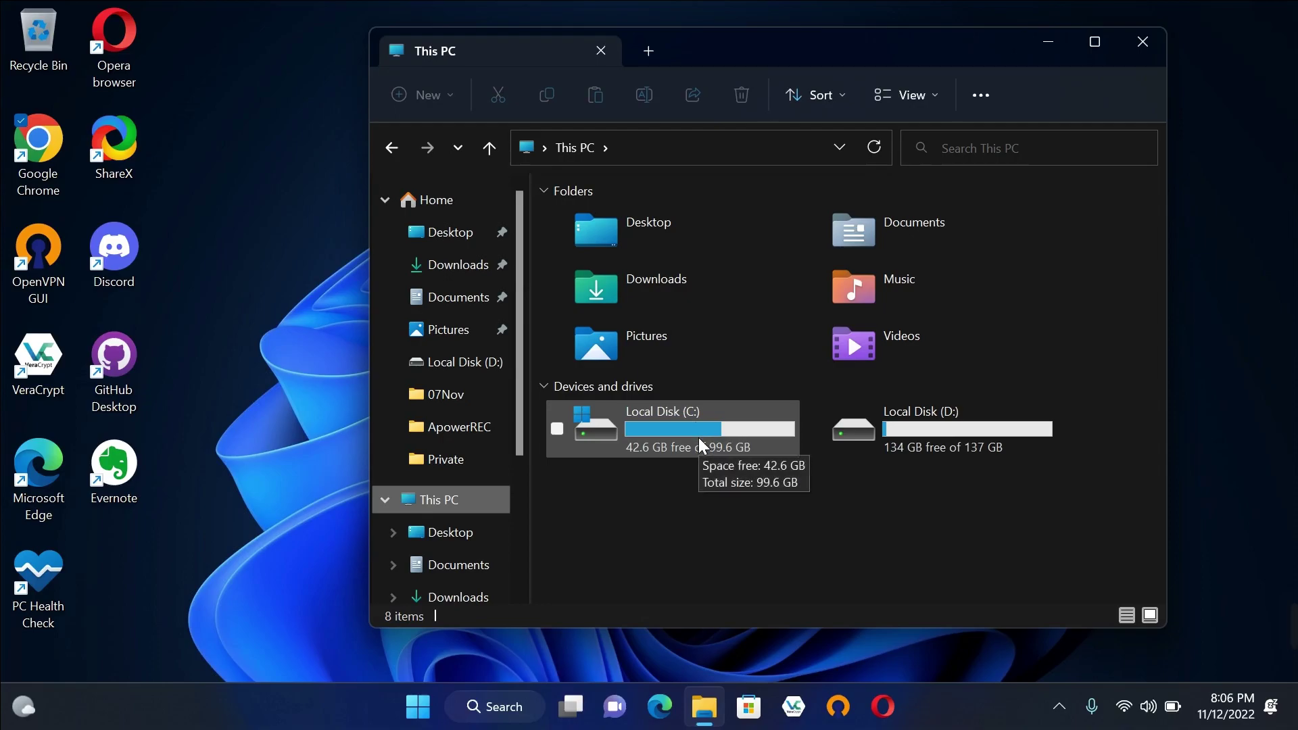
double_click(698, 439)
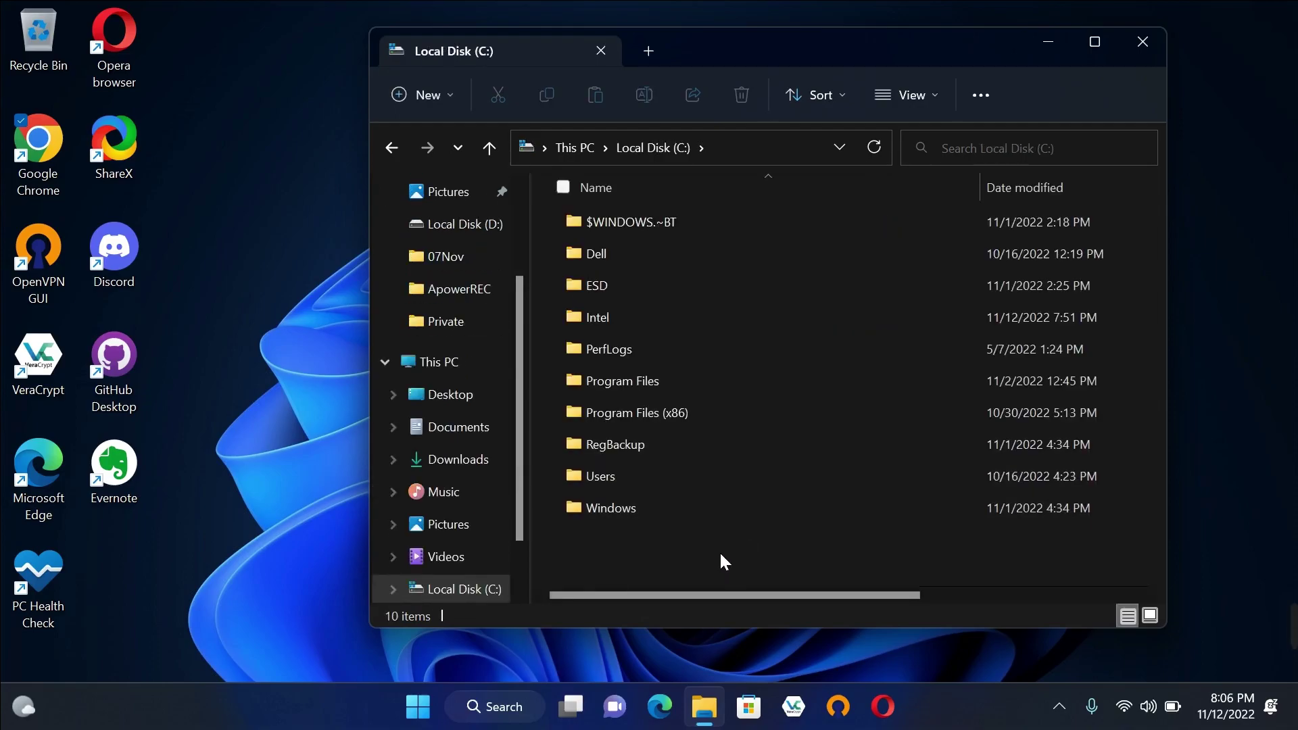
left_click(981, 95)
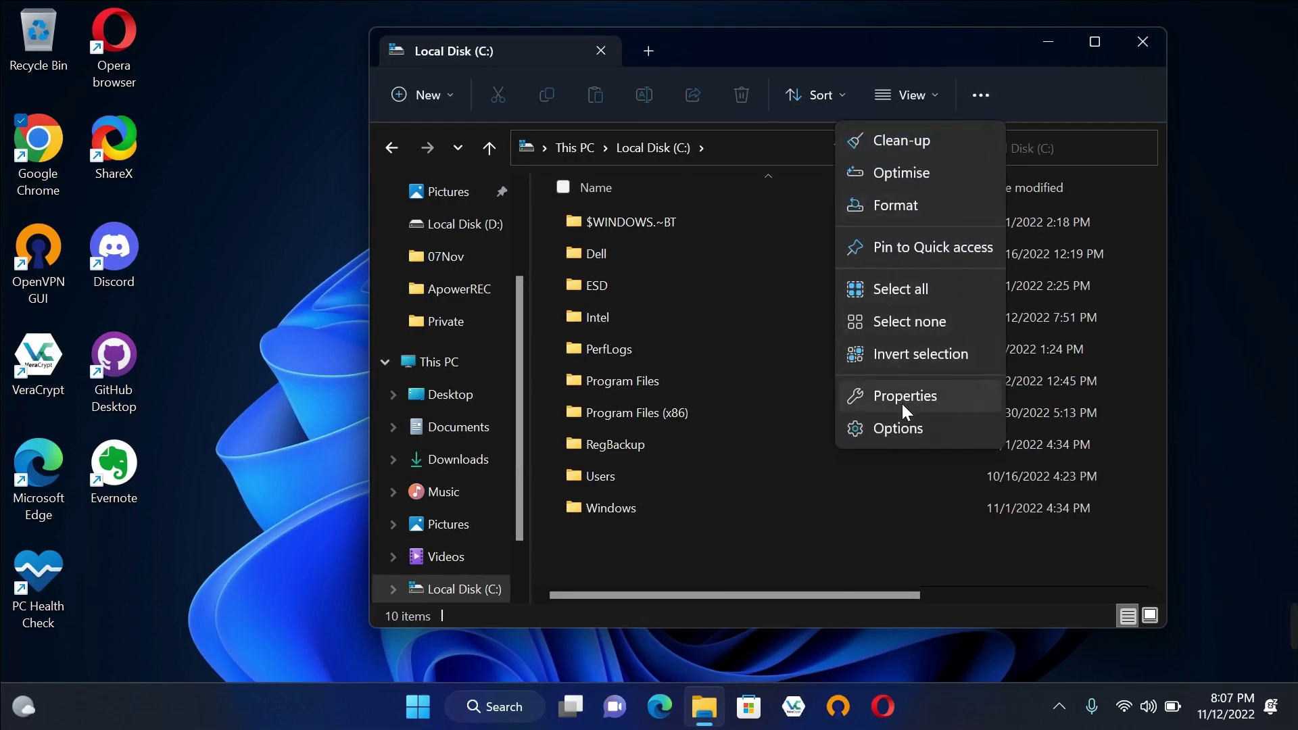
left_click(903, 428)
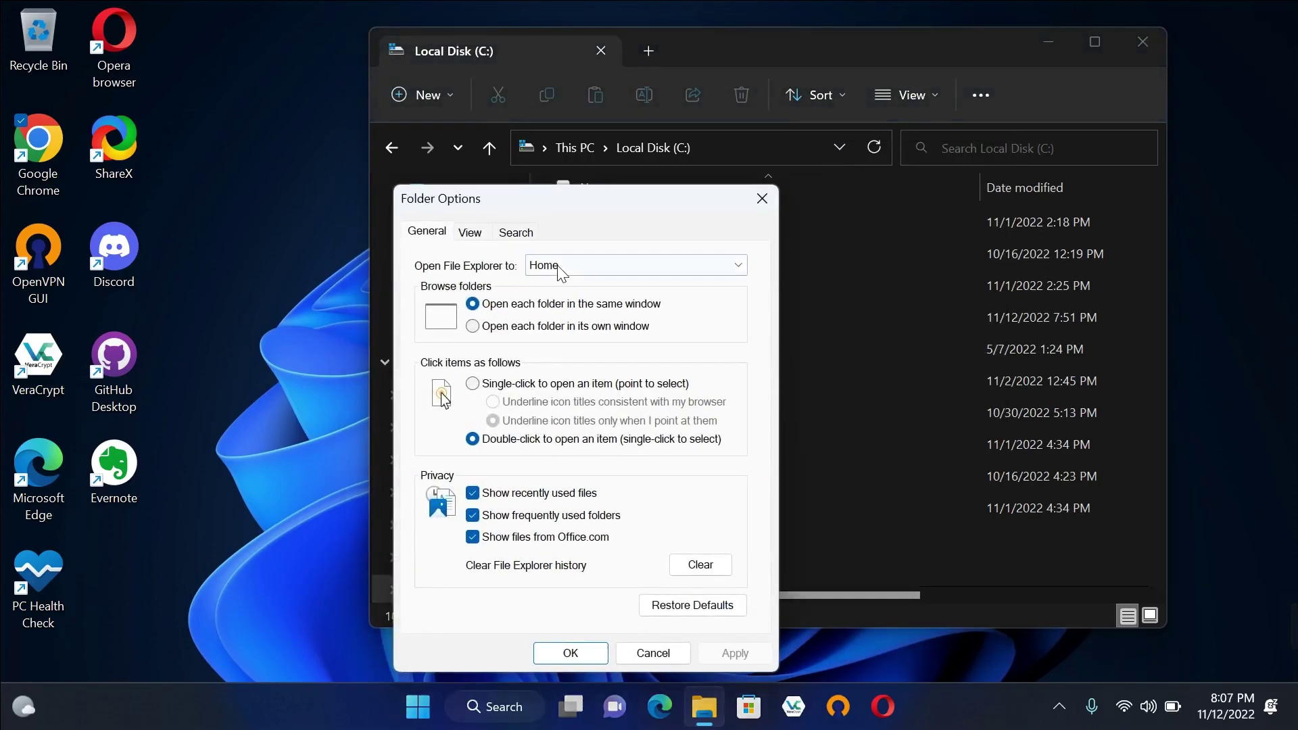
Show hidden files and stop hiding empty drives, folder merge conflicts and protected operating system files, accepting the system files warning
left_click(471, 232)
left_click(521, 507)
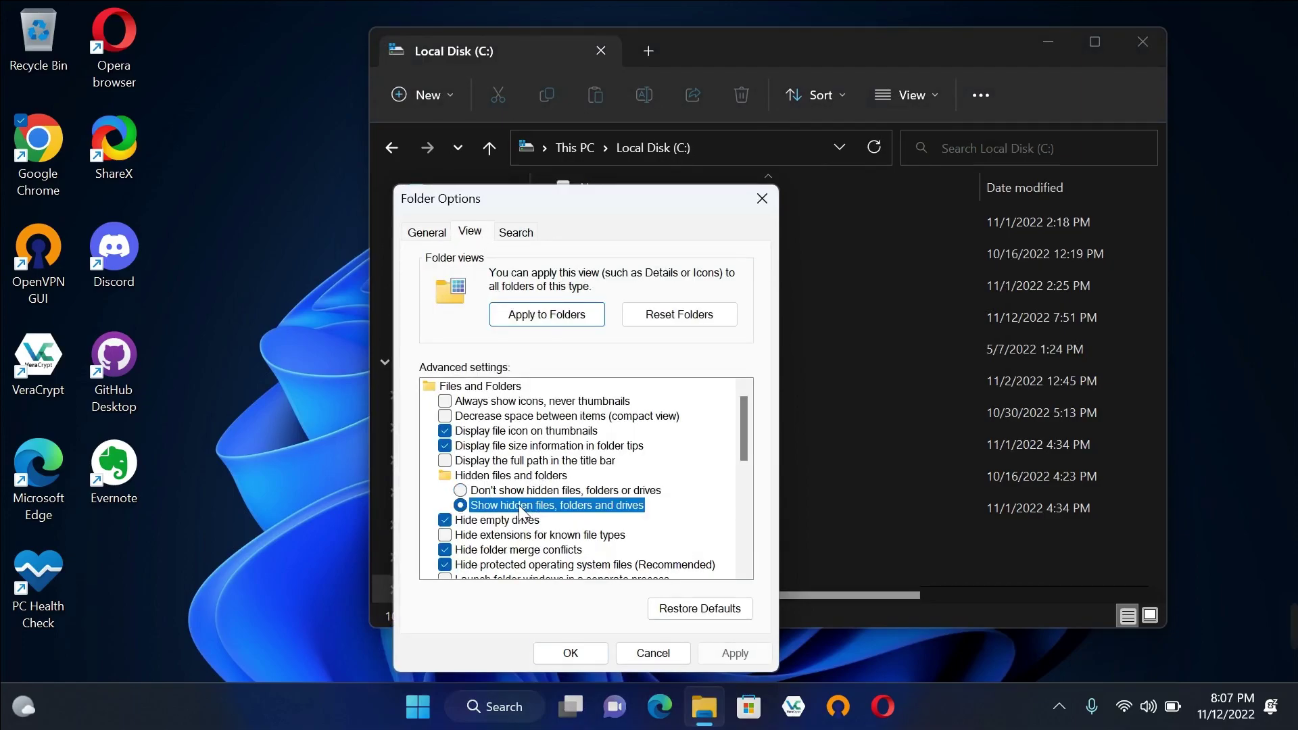
left_click(517, 520)
left_click(513, 553)
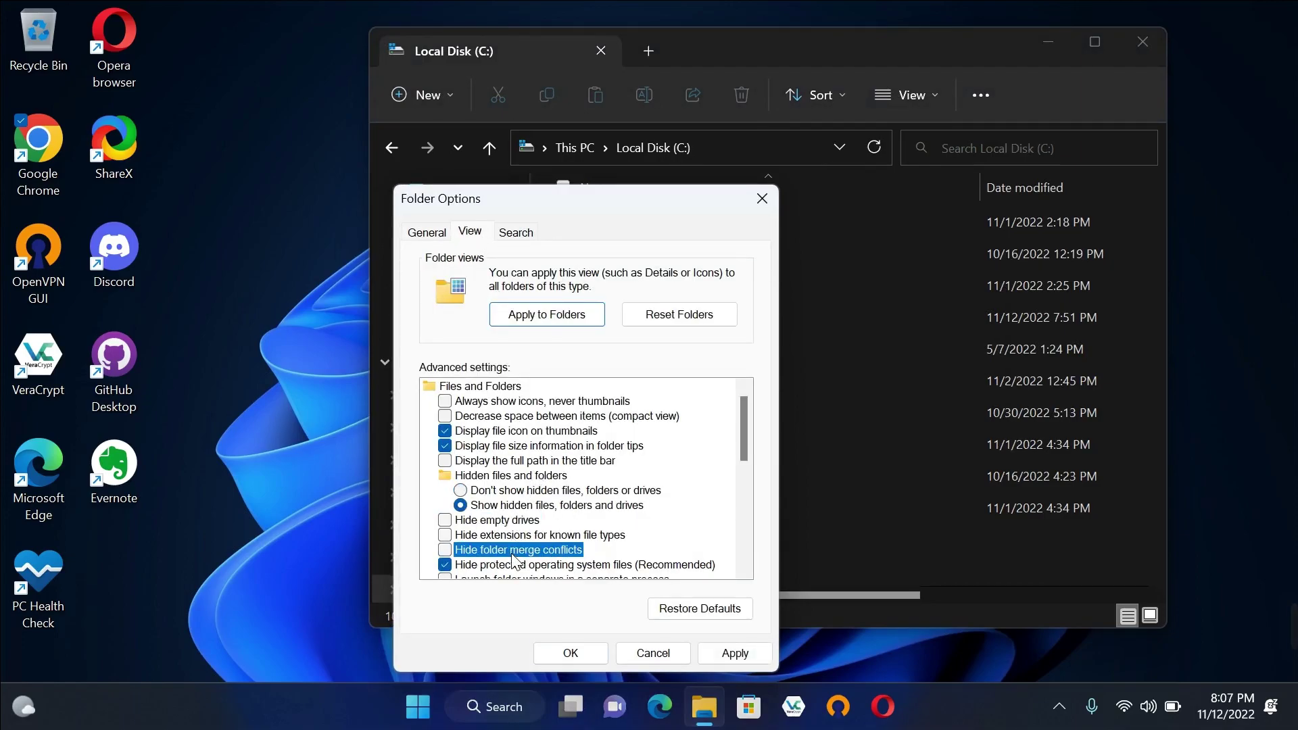
left_click(517, 567)
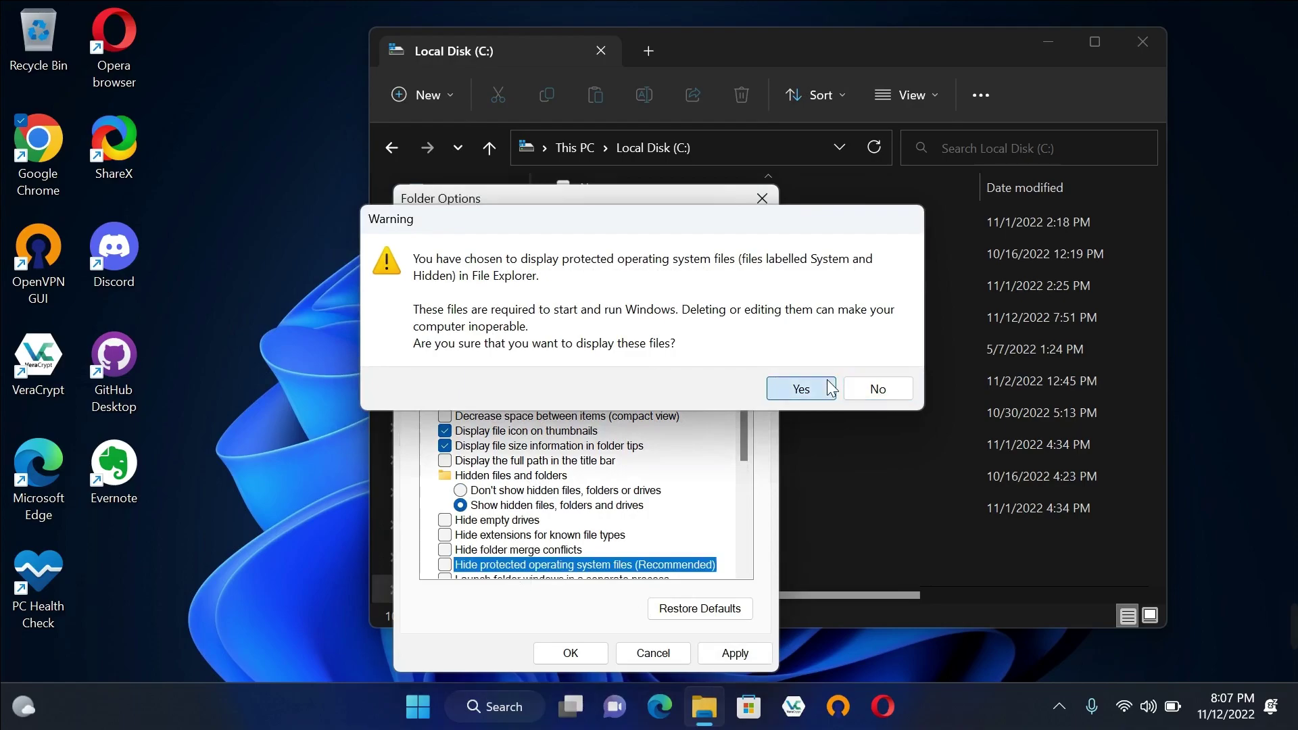
left_click(801, 389)
left_click(717, 652)
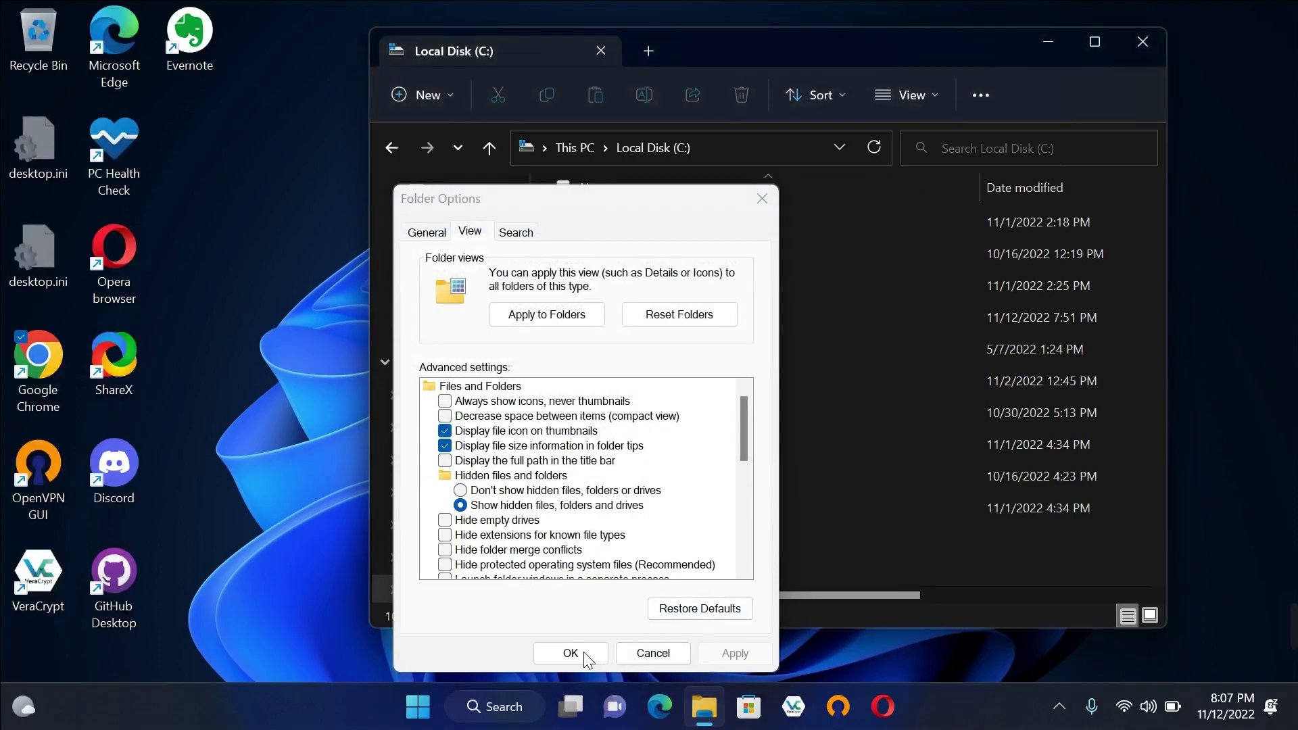
left_click(583, 656)
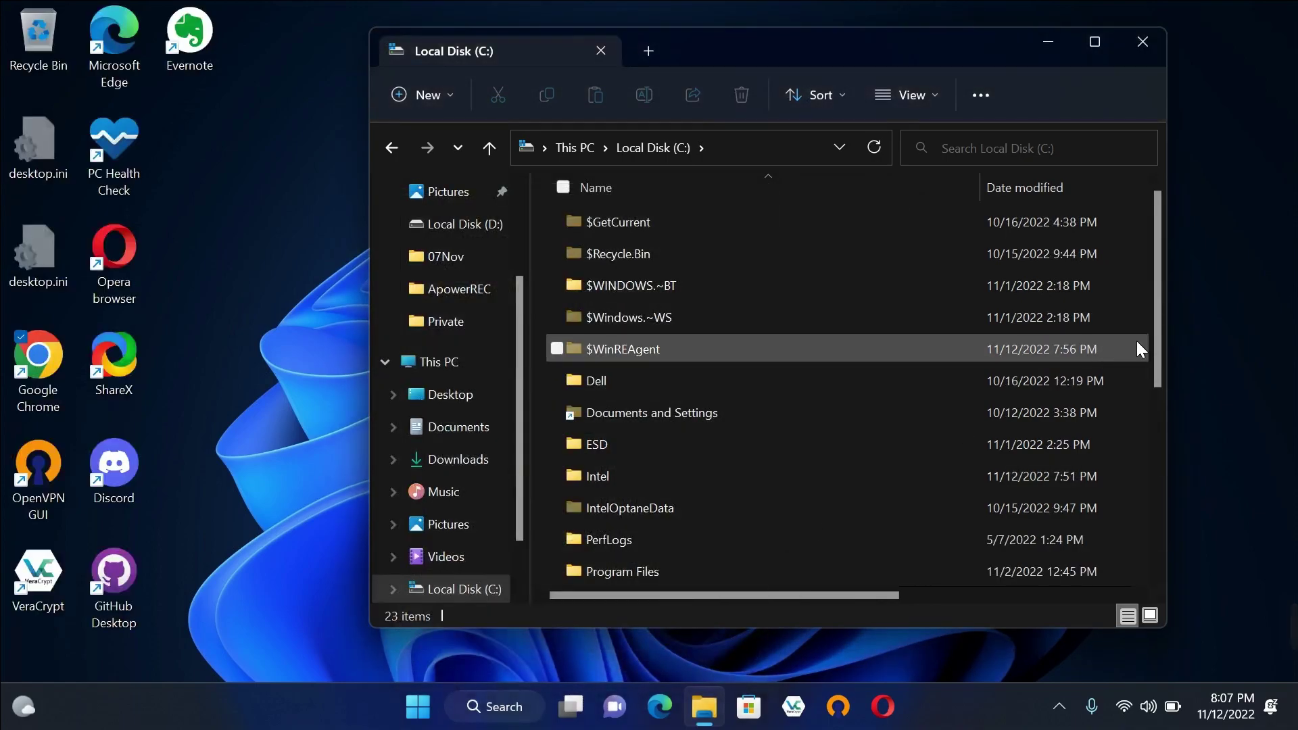
Locate pagefile.sys on Local Disk (C:) in a maximised window and select it to examine its size
left_click_drag(1156, 338, 1154, 556)
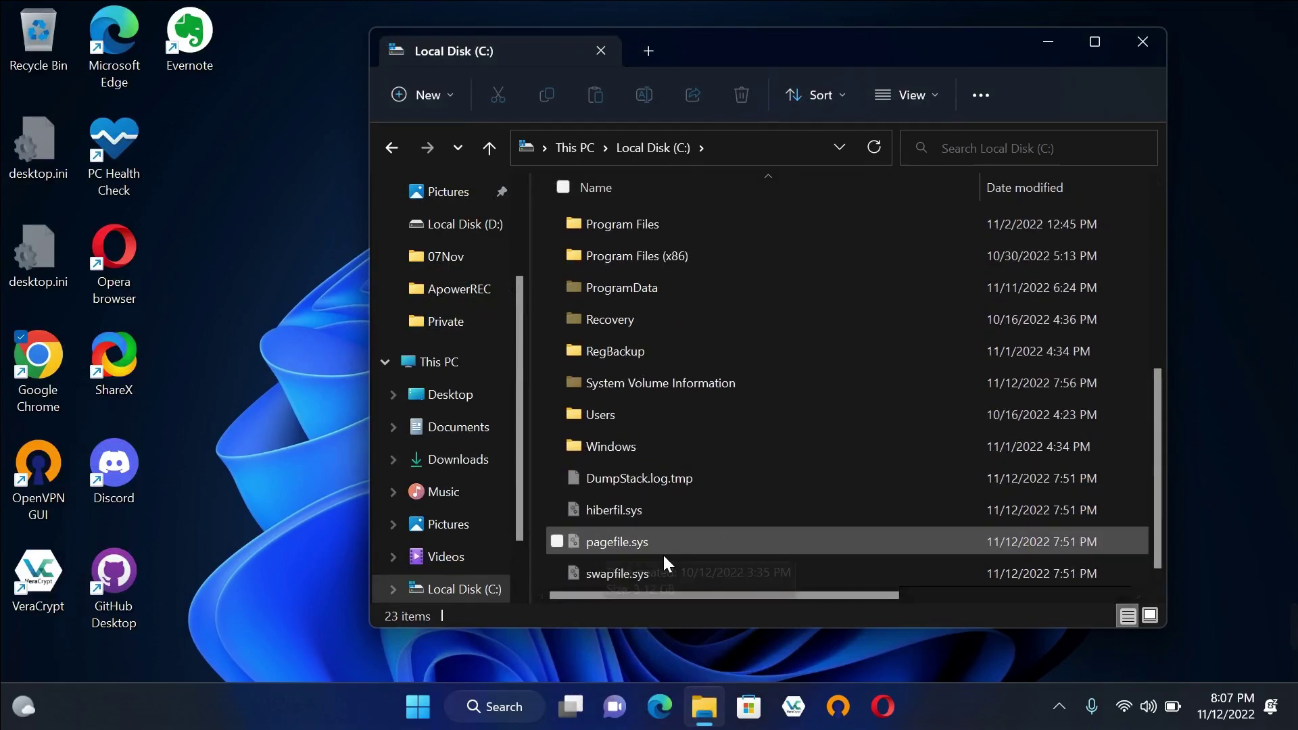
left_click(1093, 43)
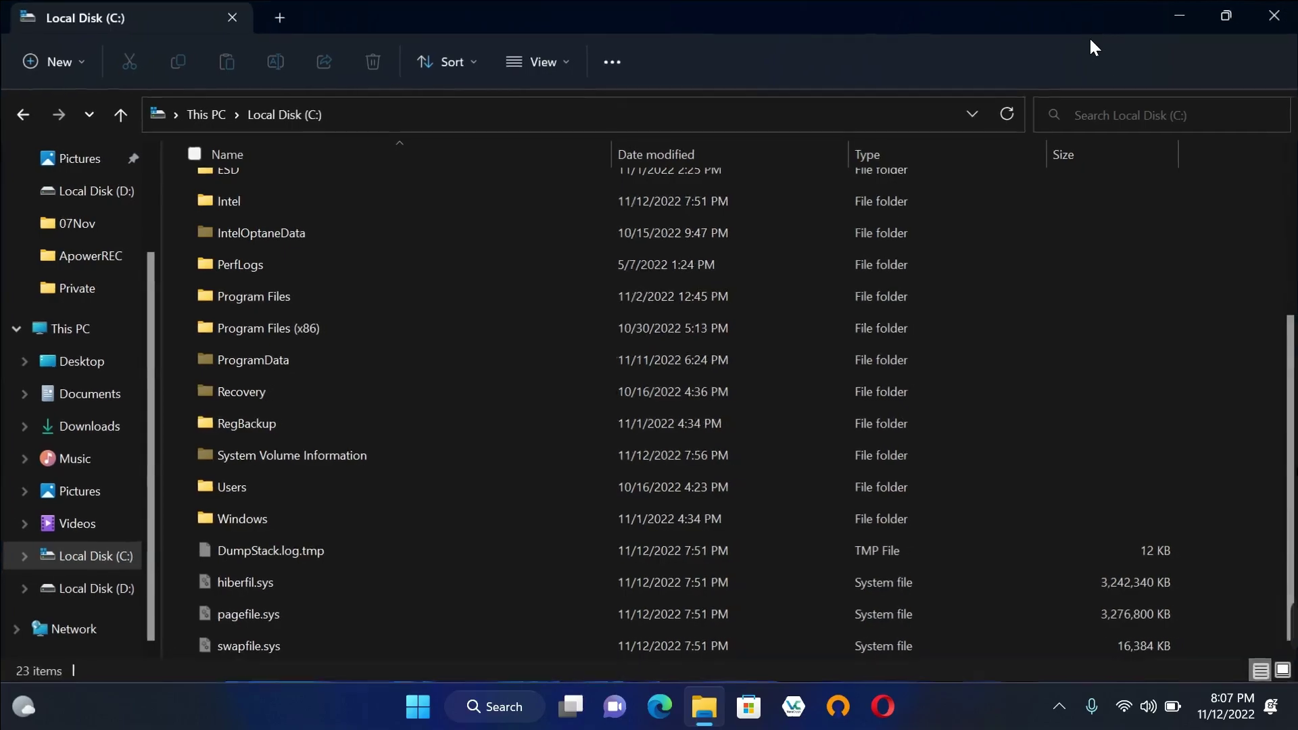
left_click(834, 610)
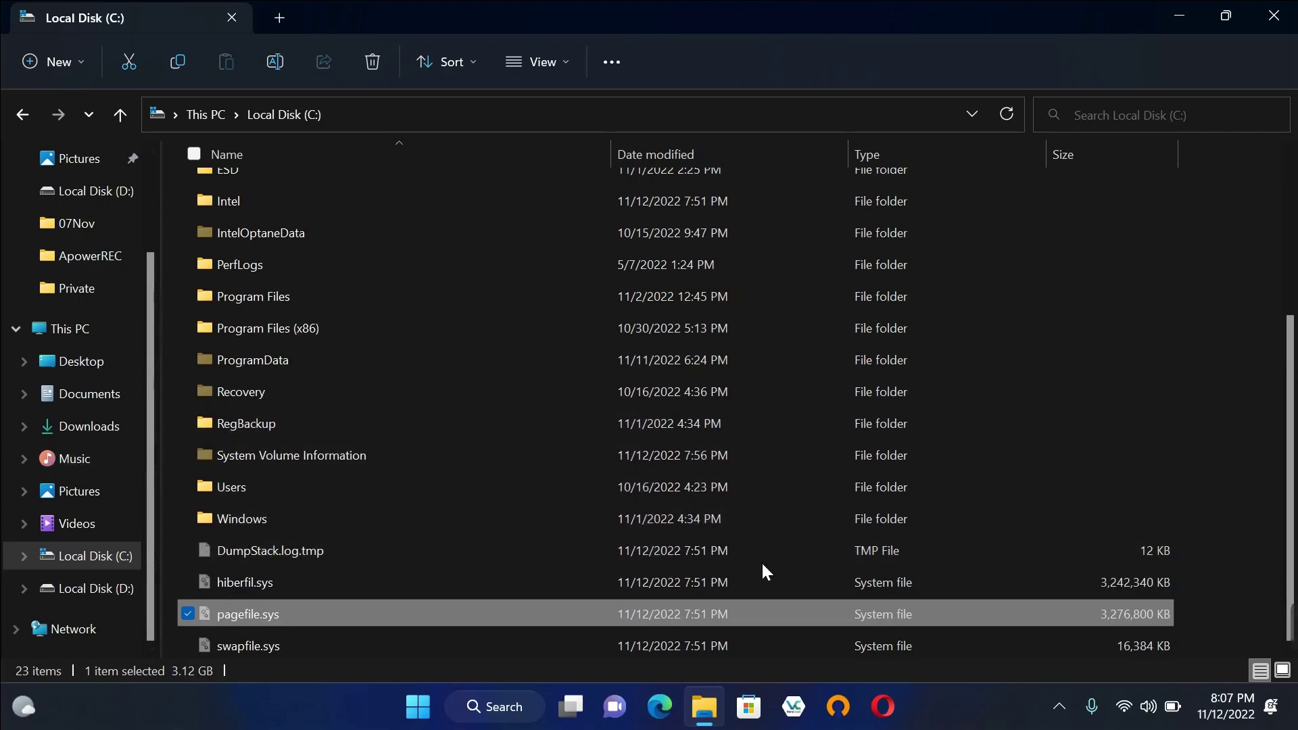
mouse_move(343, 609)
mouse_move(290, 613)
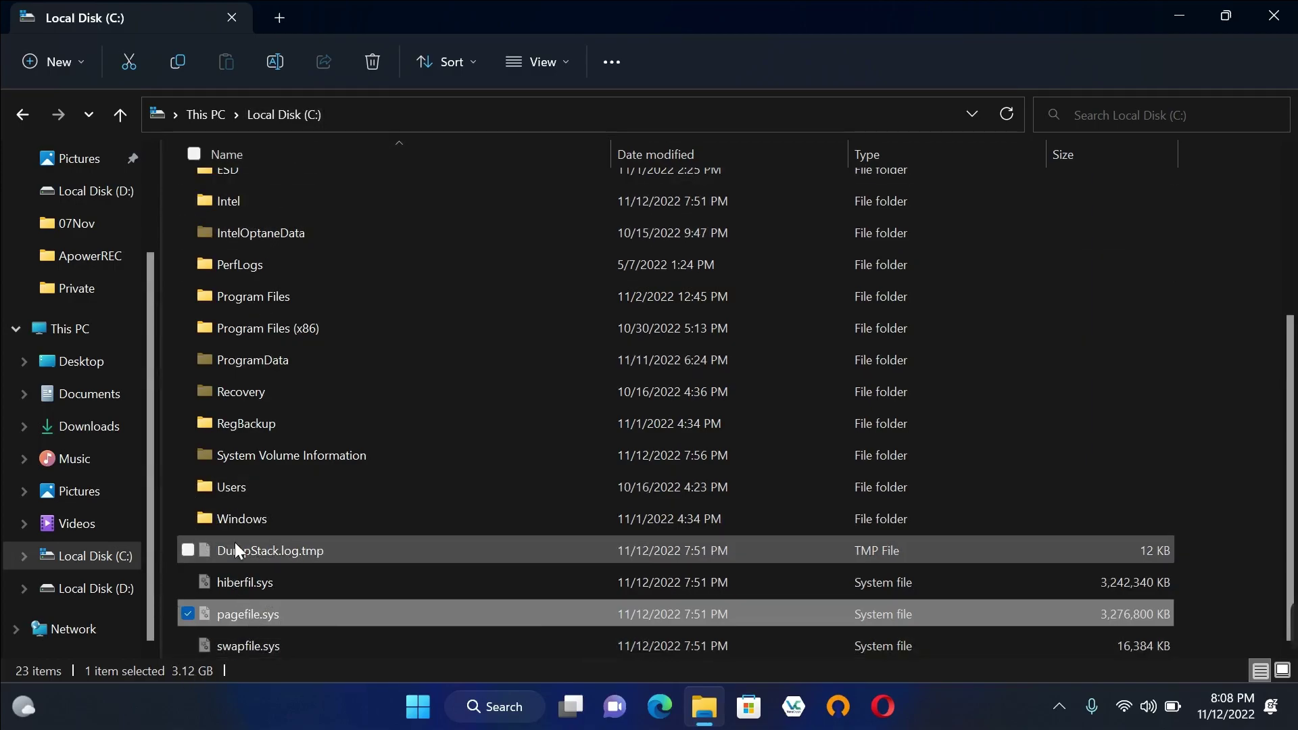
Open the advanced system settings through This PC's properties, then centre the dialog and minimise the Settings and File Explorer windows
right_click(106, 330)
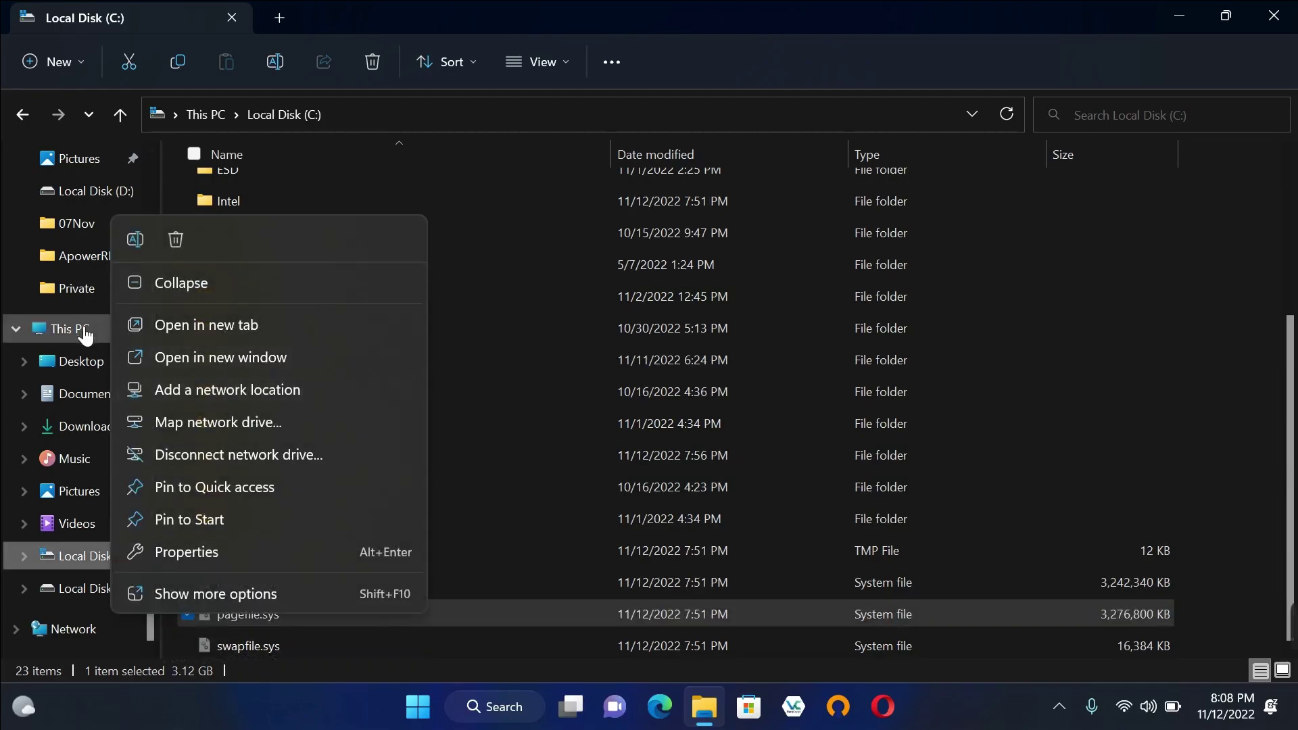
key("Escape")
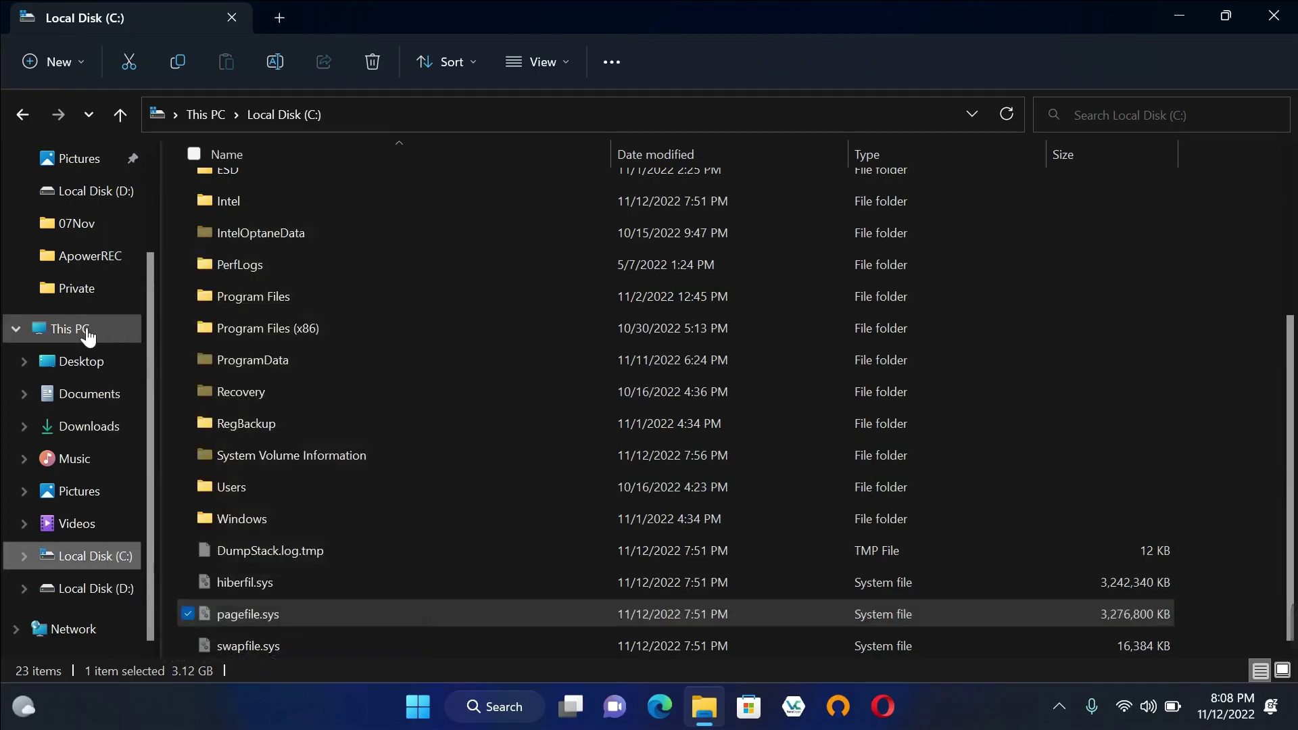
right_click(88, 335)
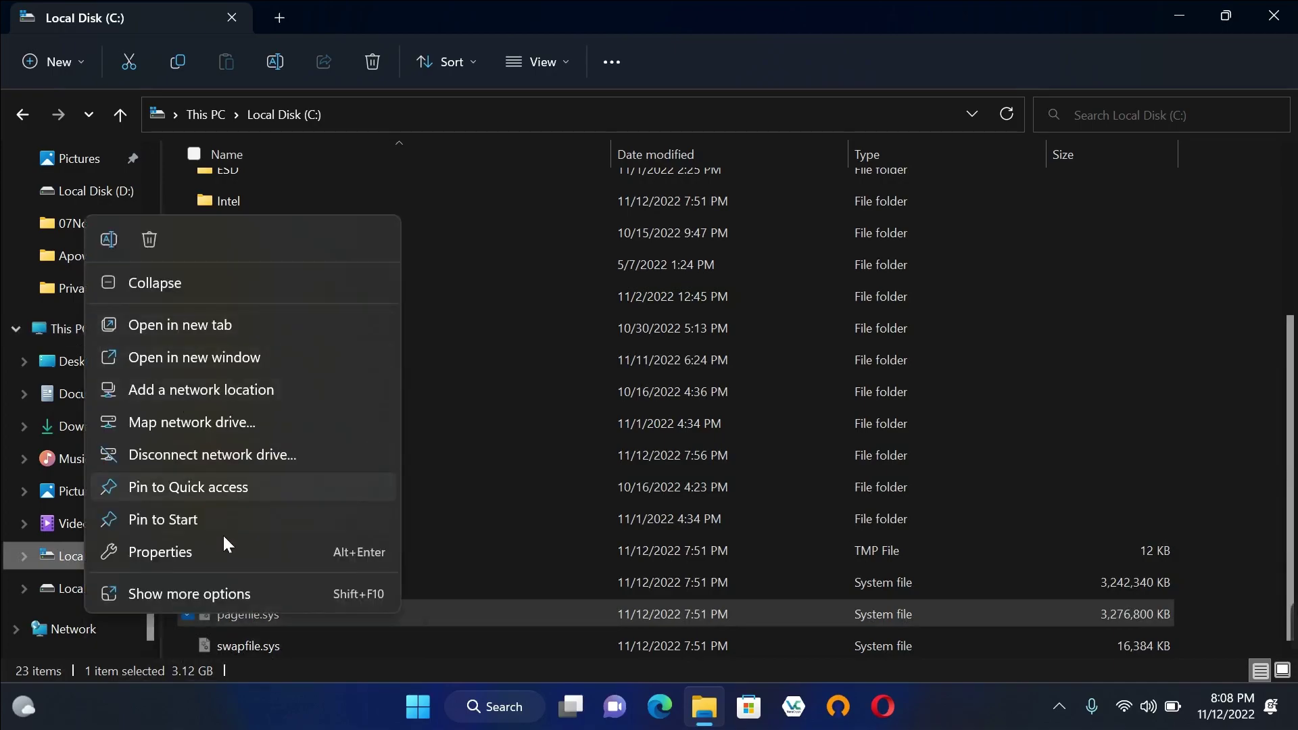
left_click(223, 553)
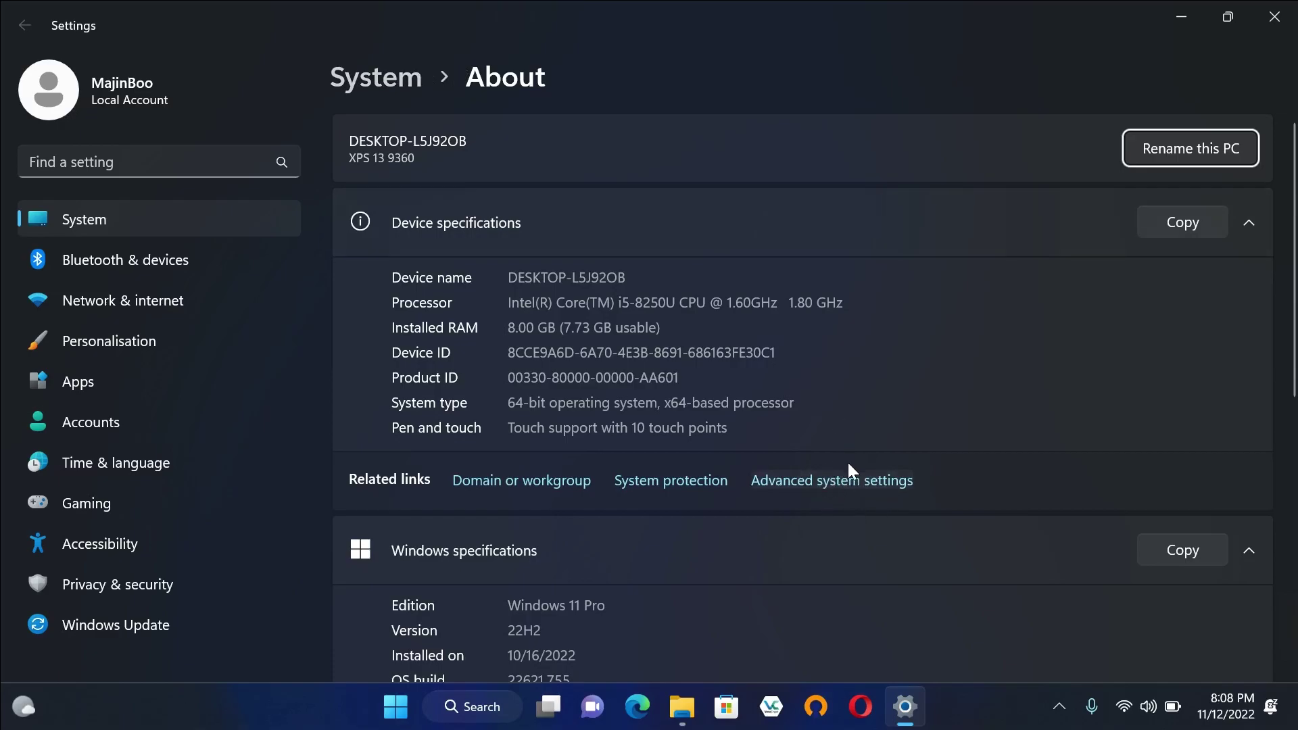
left_click(844, 489)
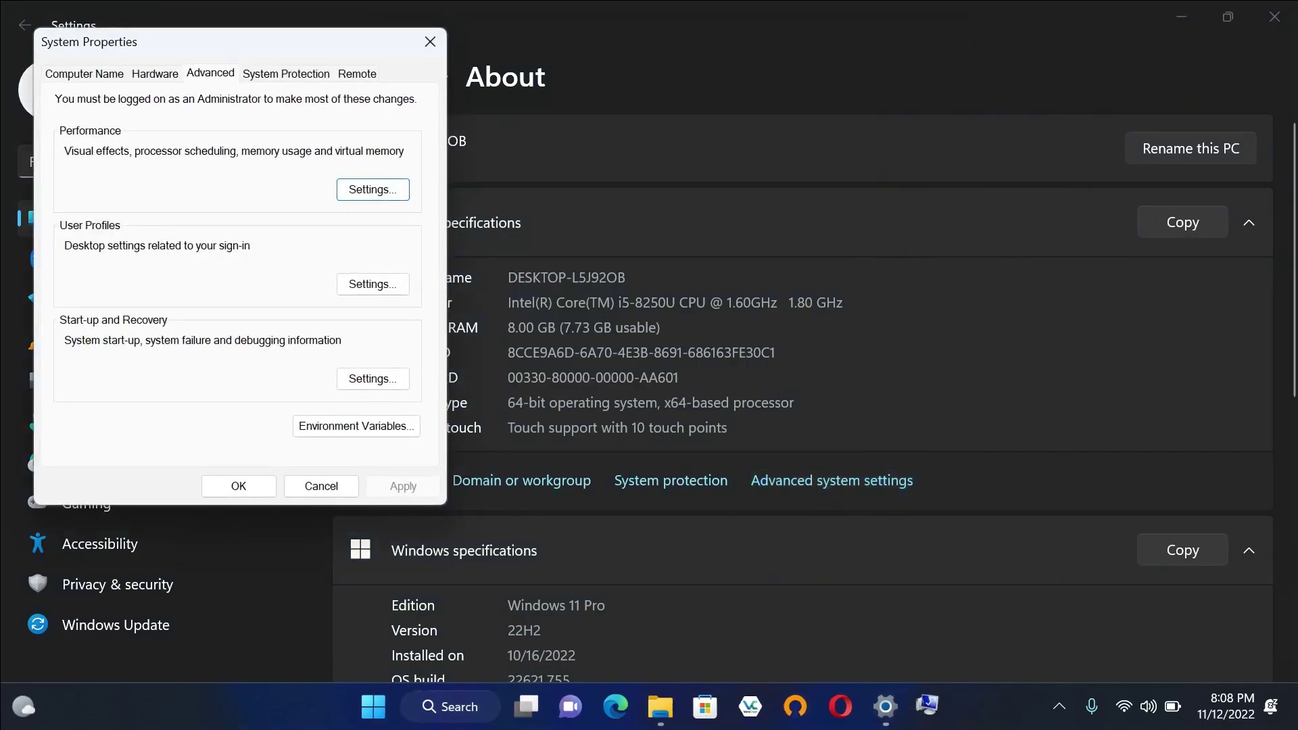
left_click_drag(229, 42, 614, 87)
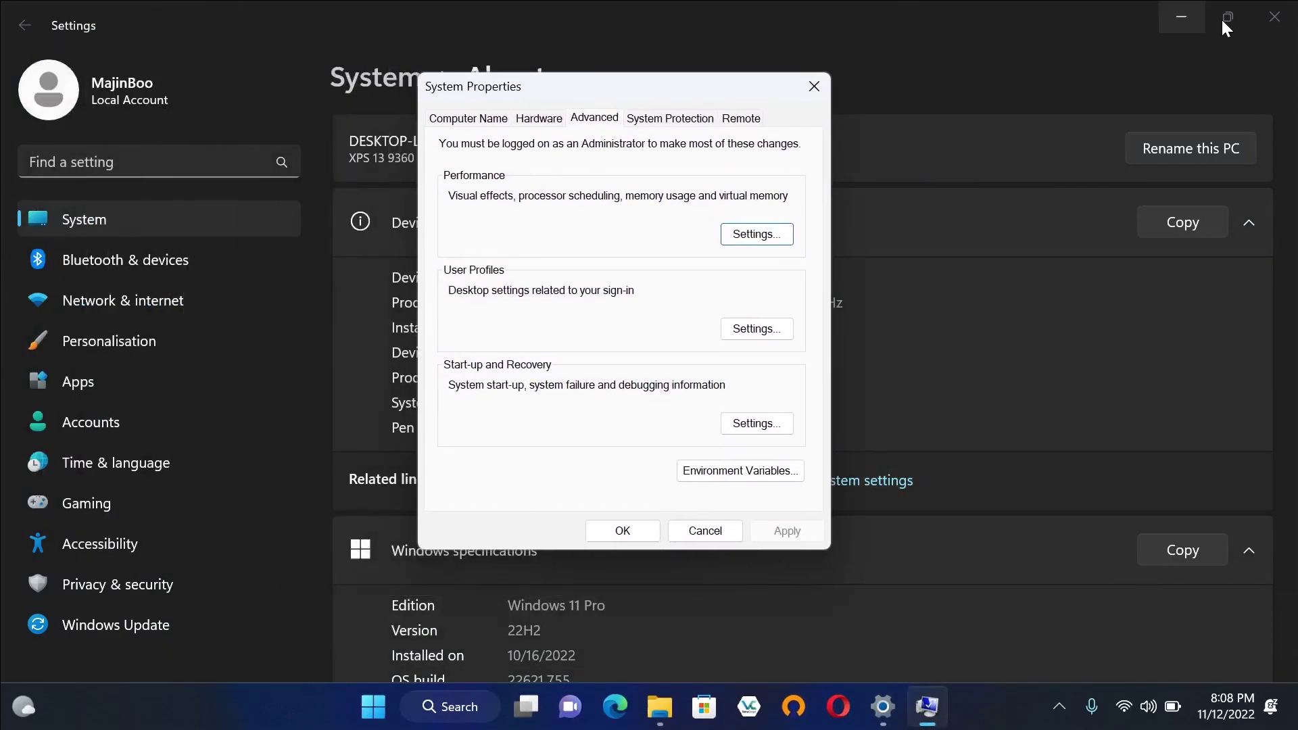
left_click(1181, 16)
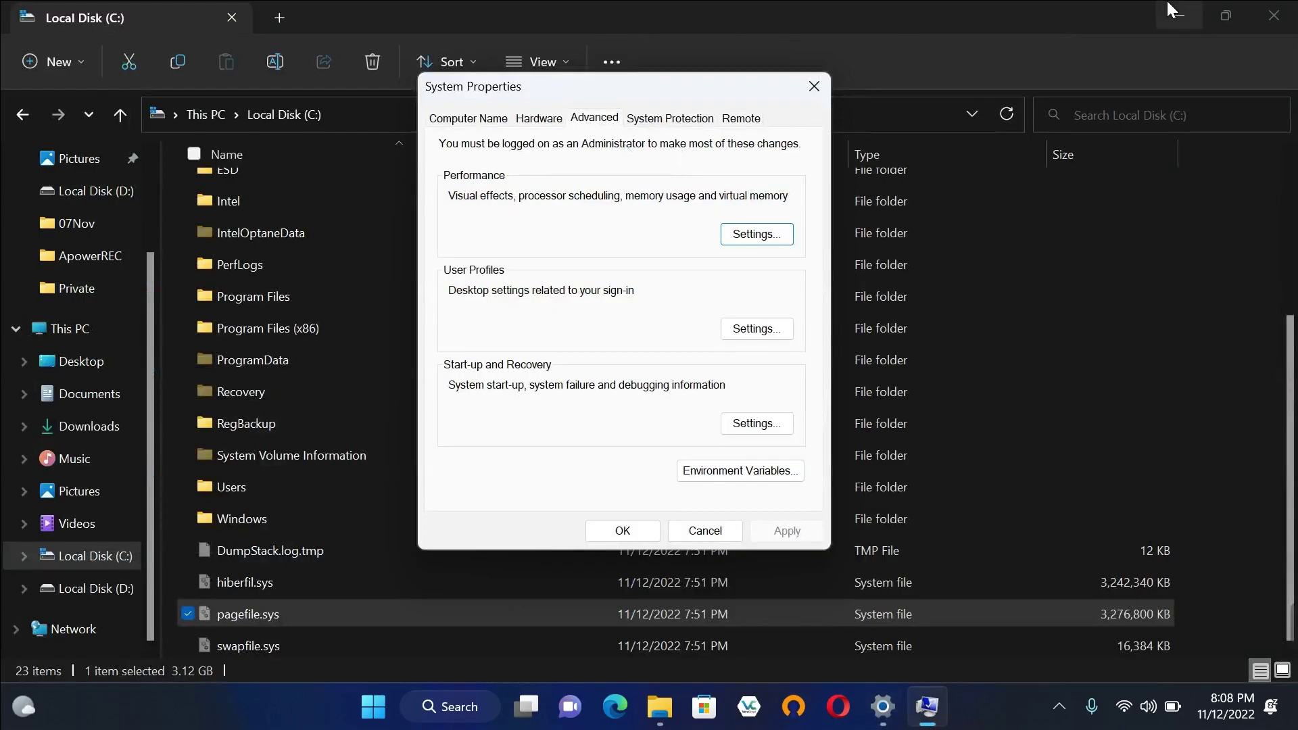
left_click(1174, 8)
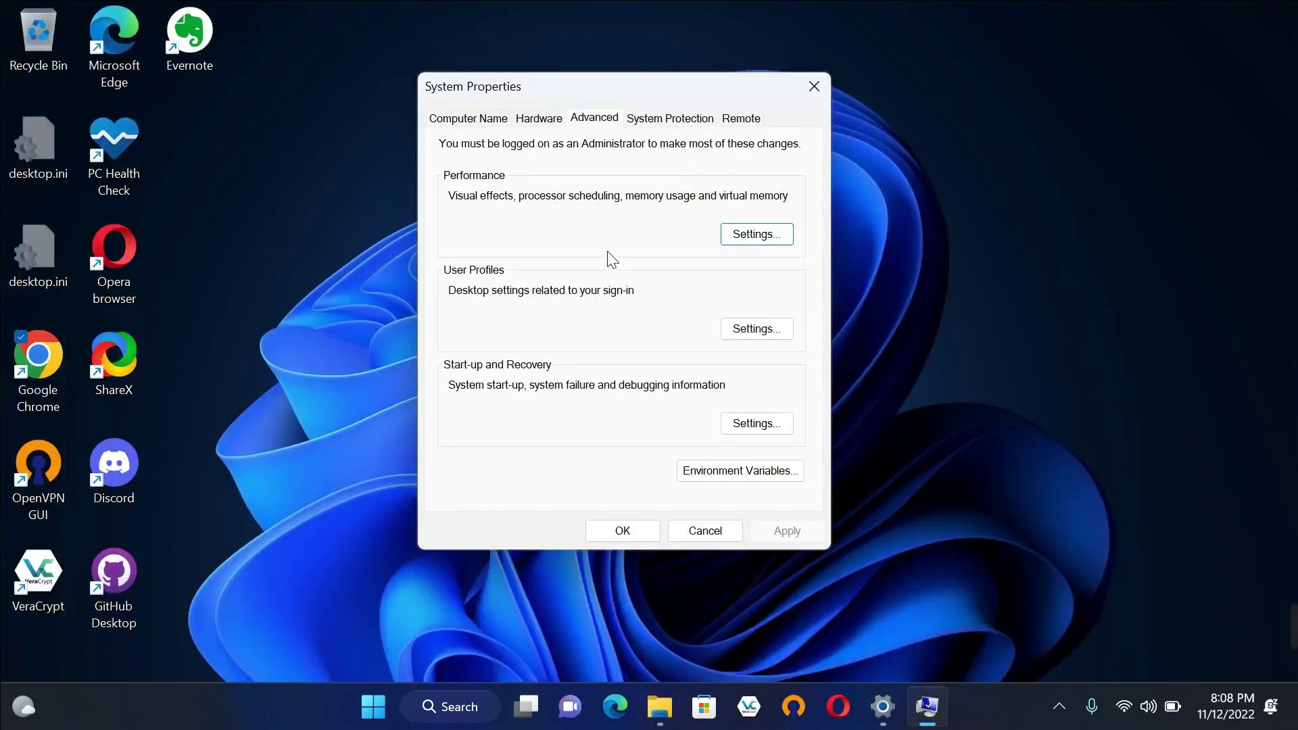
Open the Virtual Memory settings from the advanced performance options and compare the allocated paging size with pagefile.sys on Local Disk (C:)
left_click(470, 119)
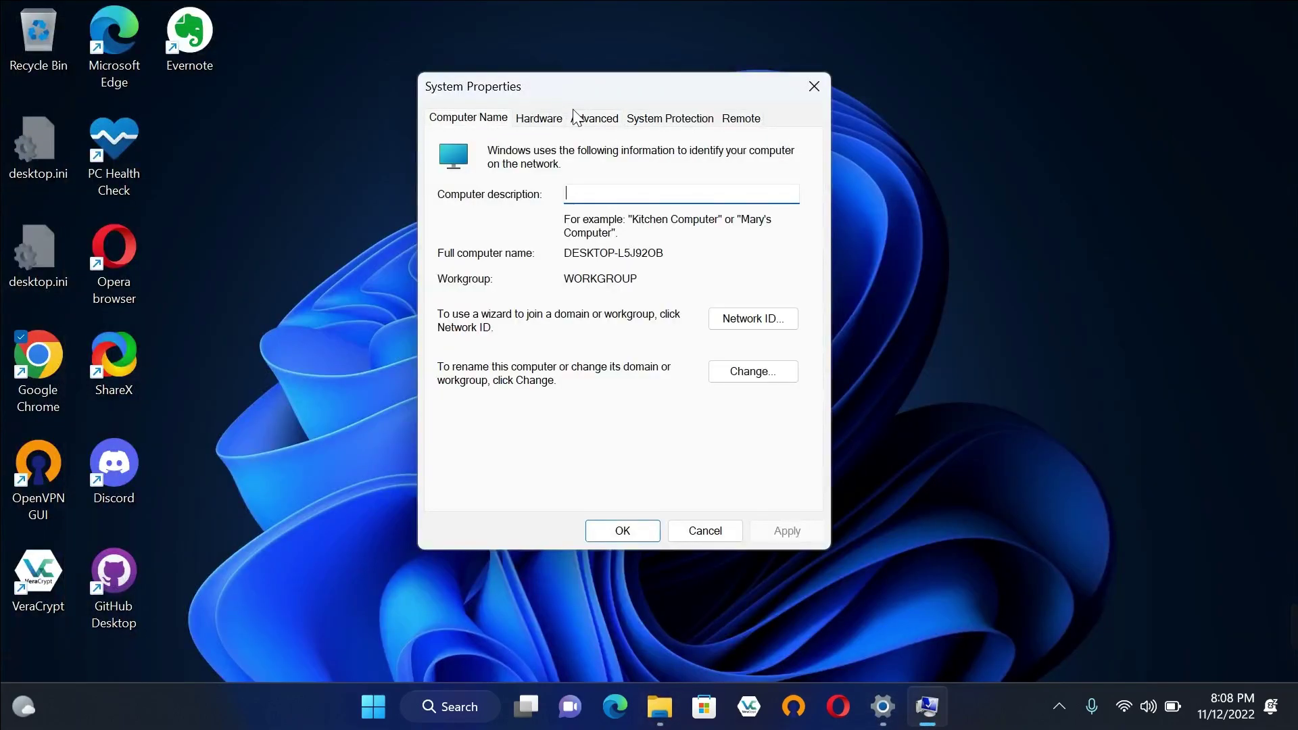
left_click(587, 123)
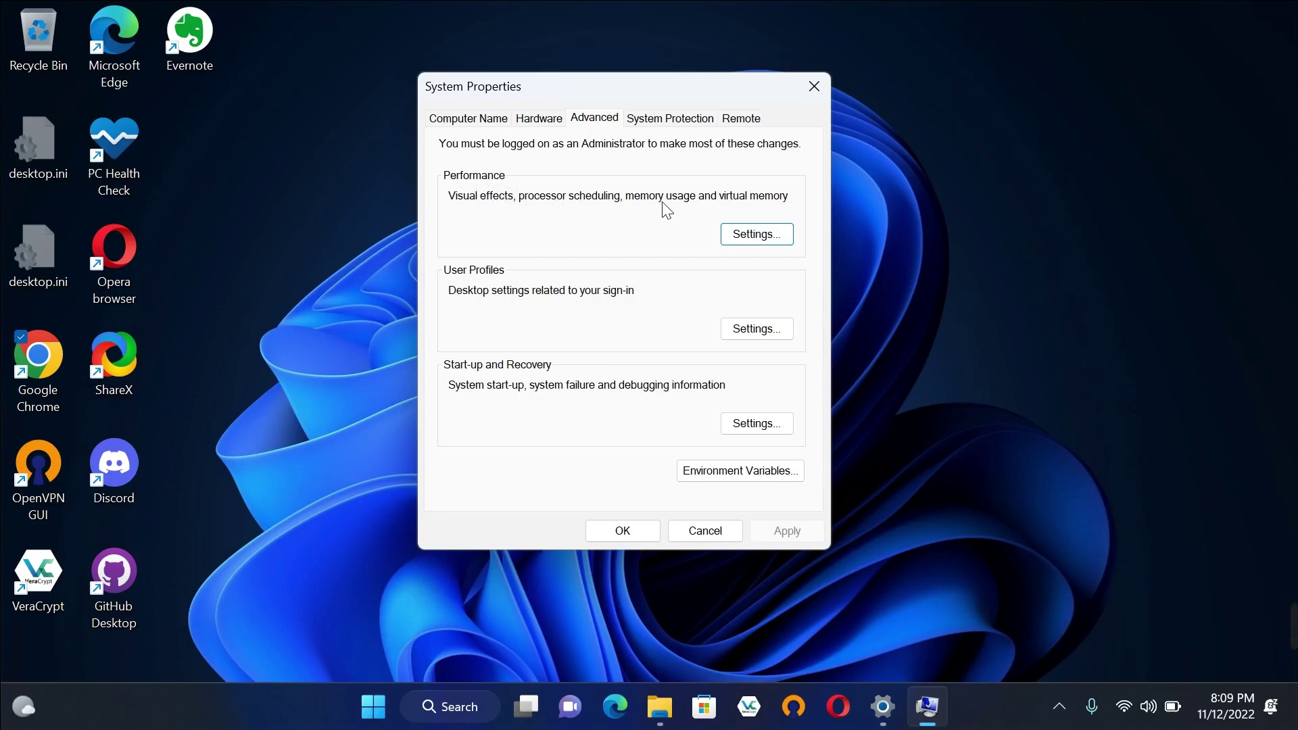
left_click(755, 235)
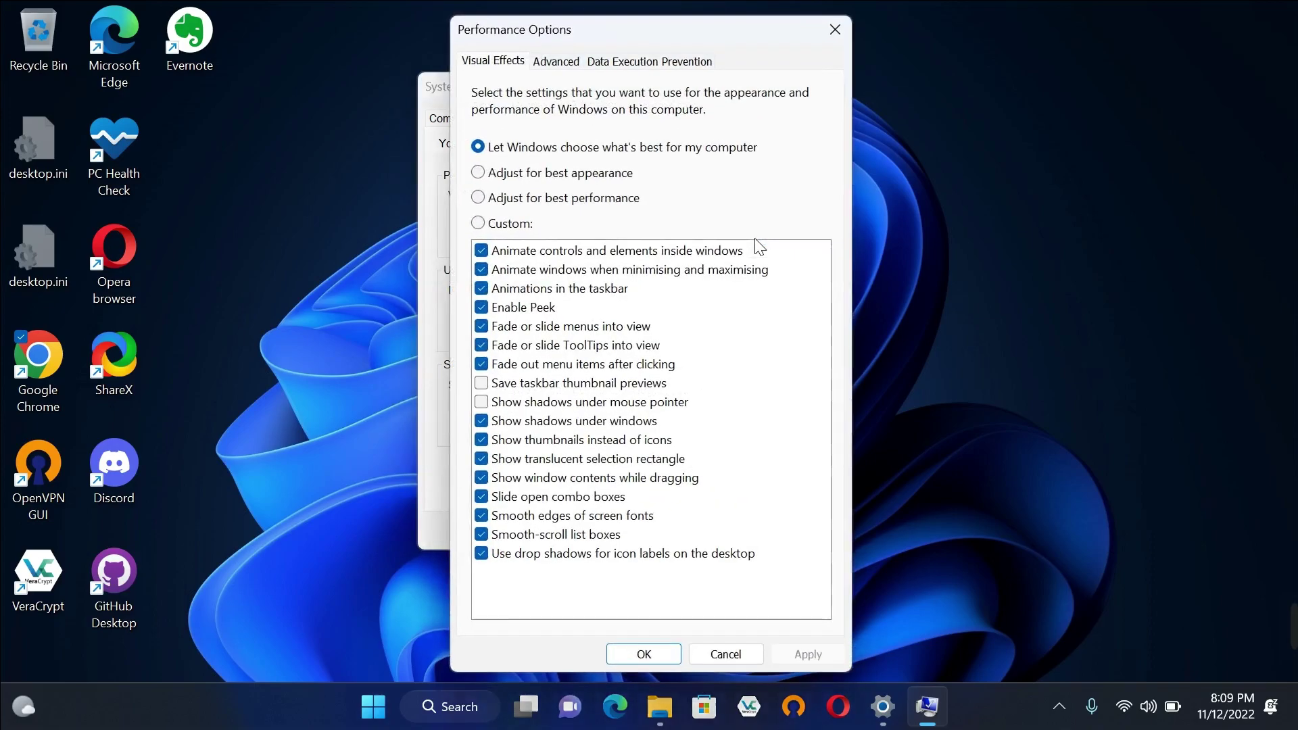
left_click(572, 62)
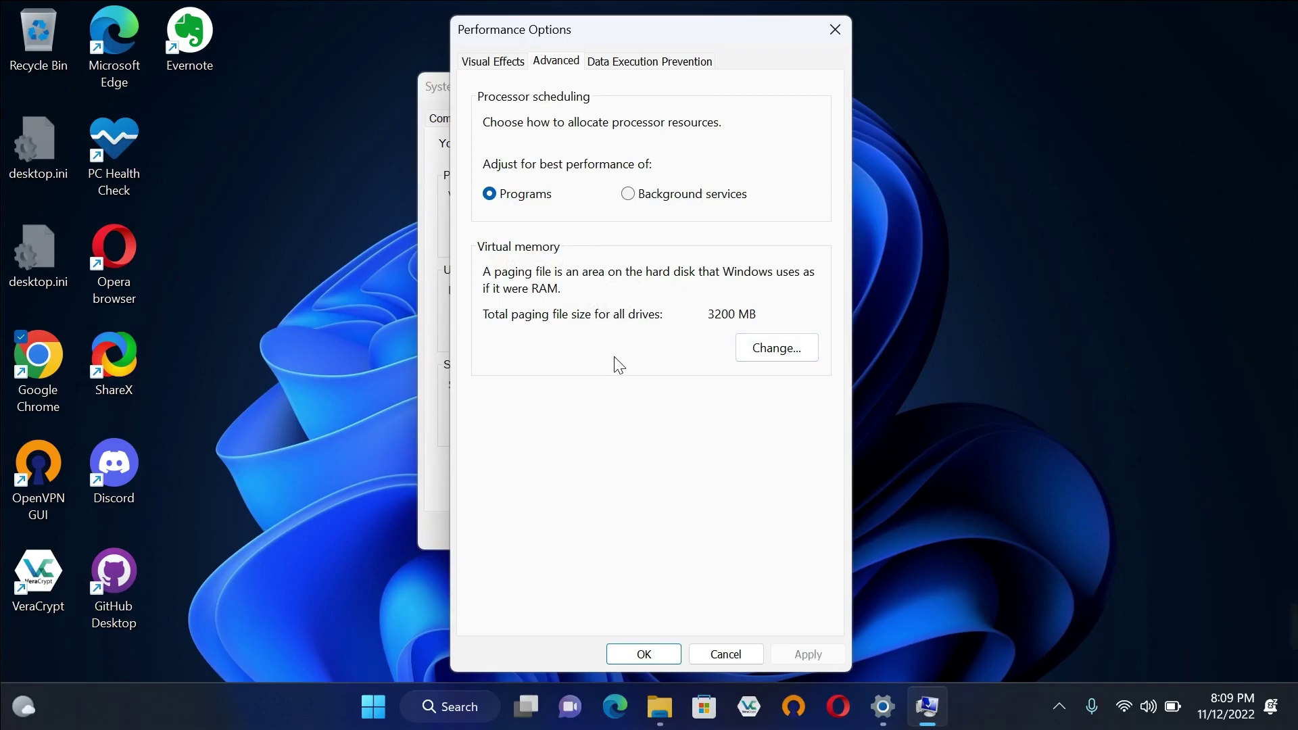
left_click(801, 350)
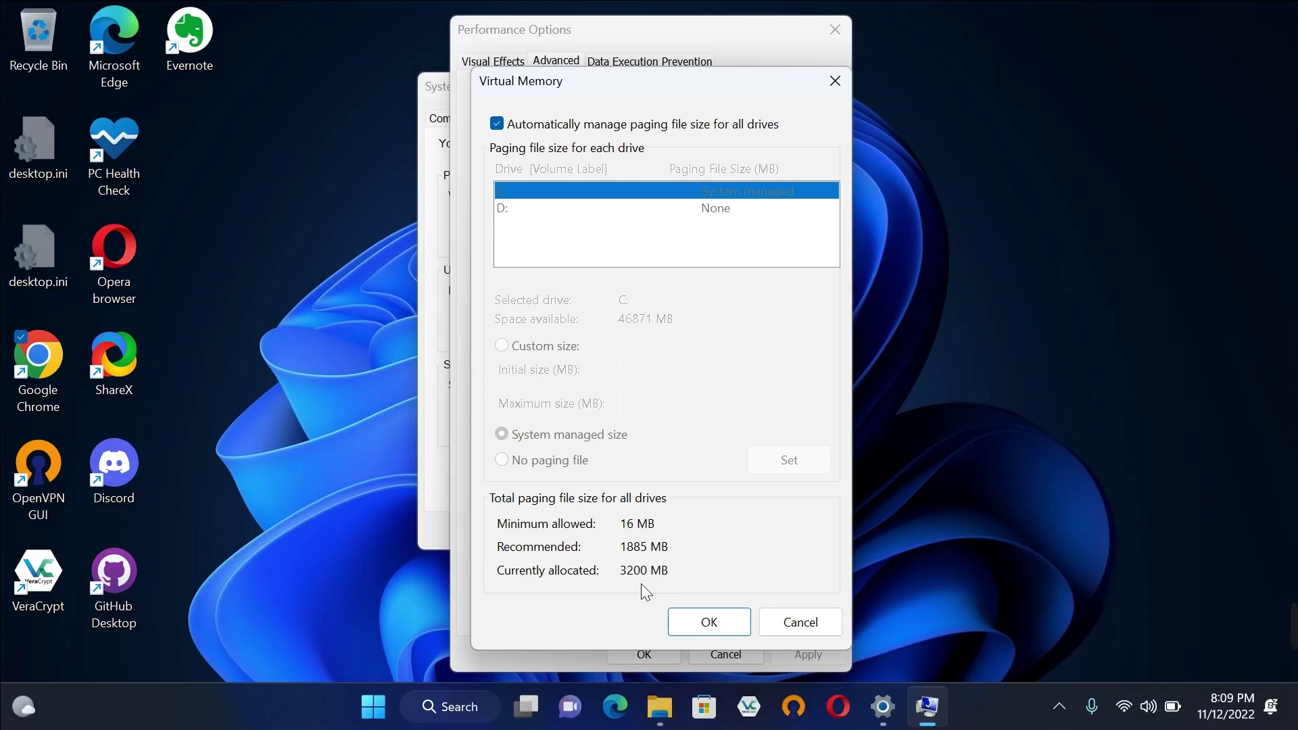
left_click(663, 692)
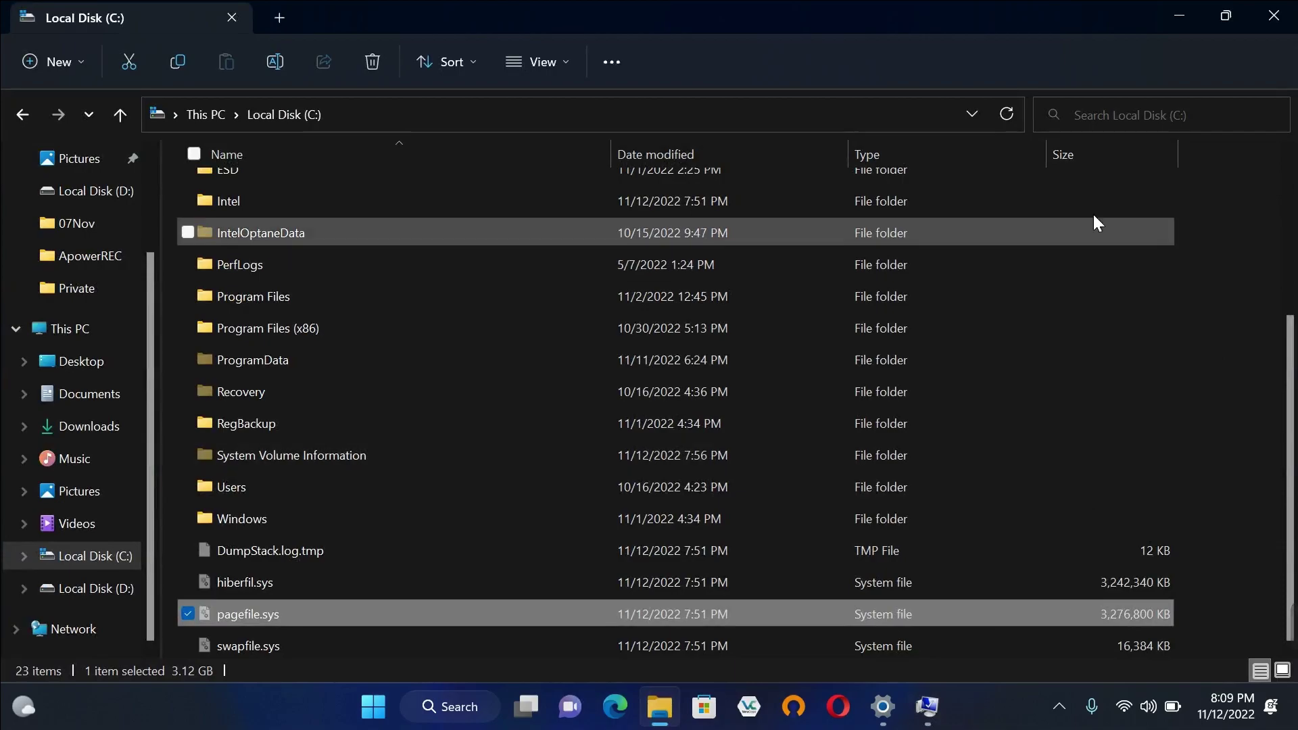
left_click(1188, 13)
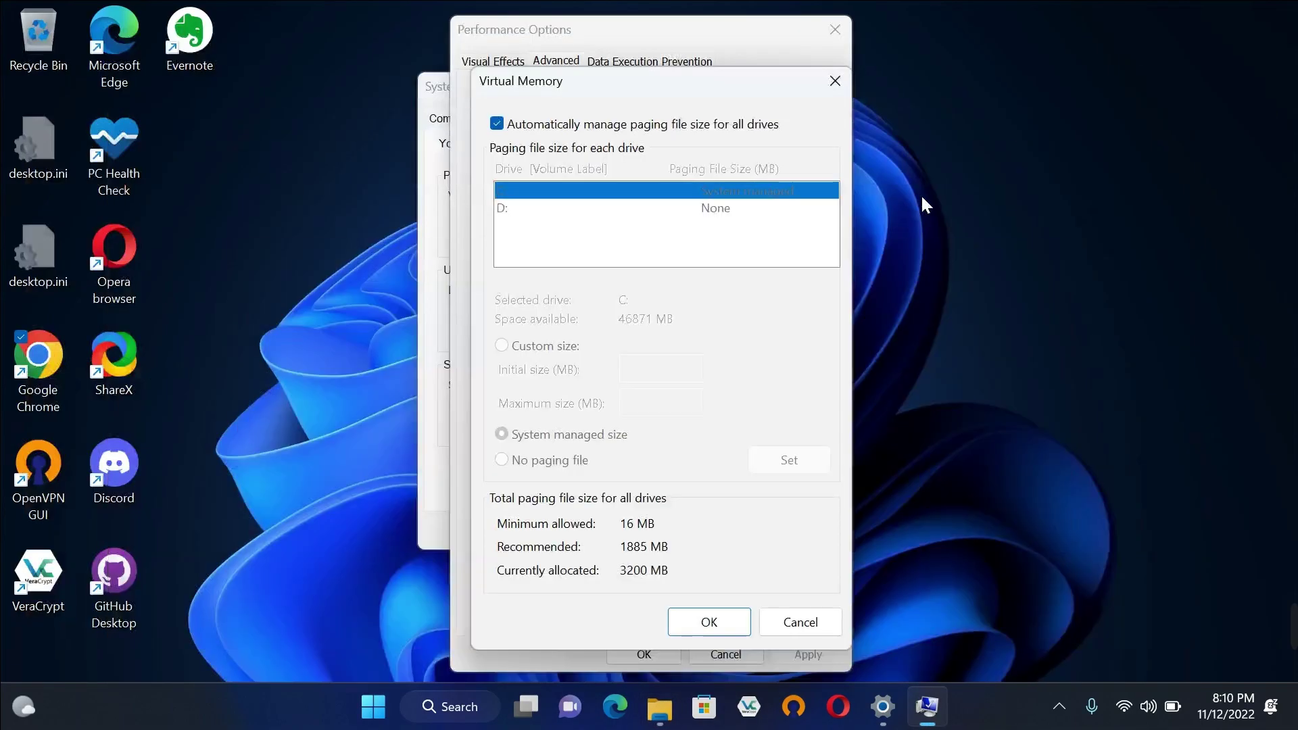
Turn off automatic paging file management and set drive C: to no paging file, accepting the warning
left_click(500, 127)
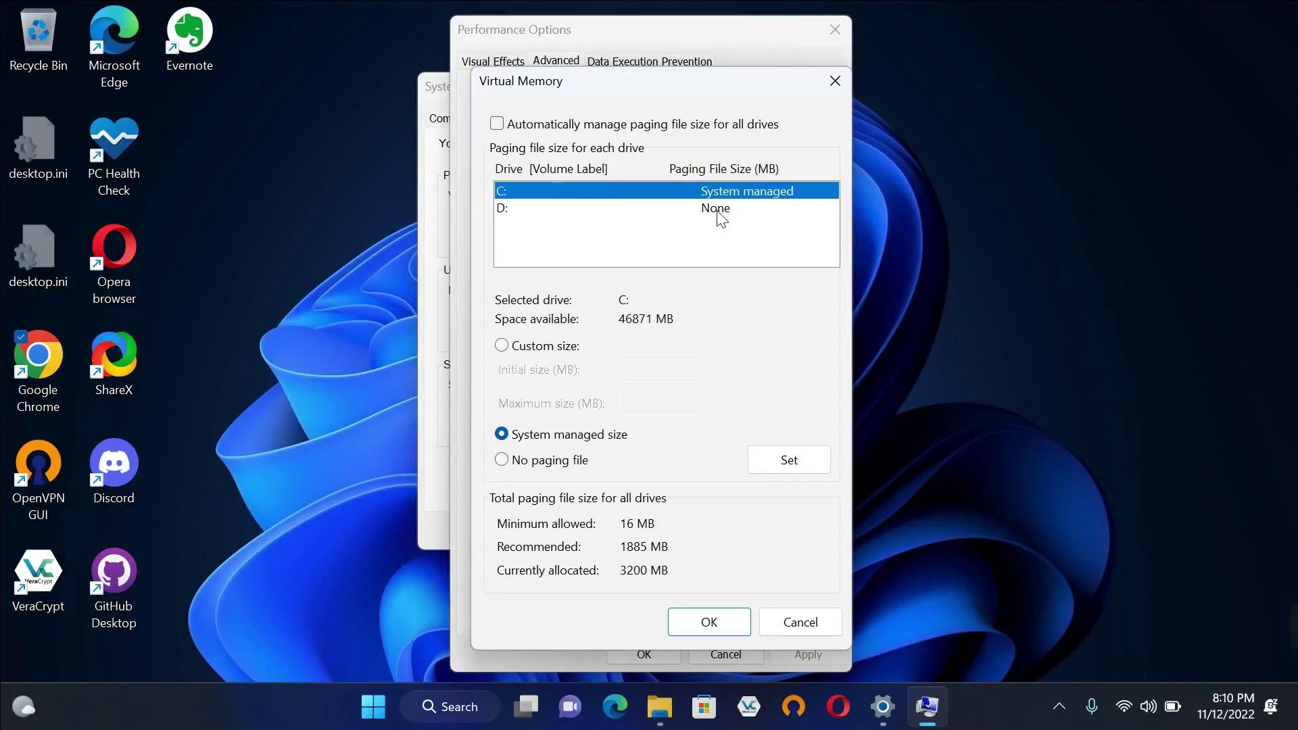
left_click(677, 205)
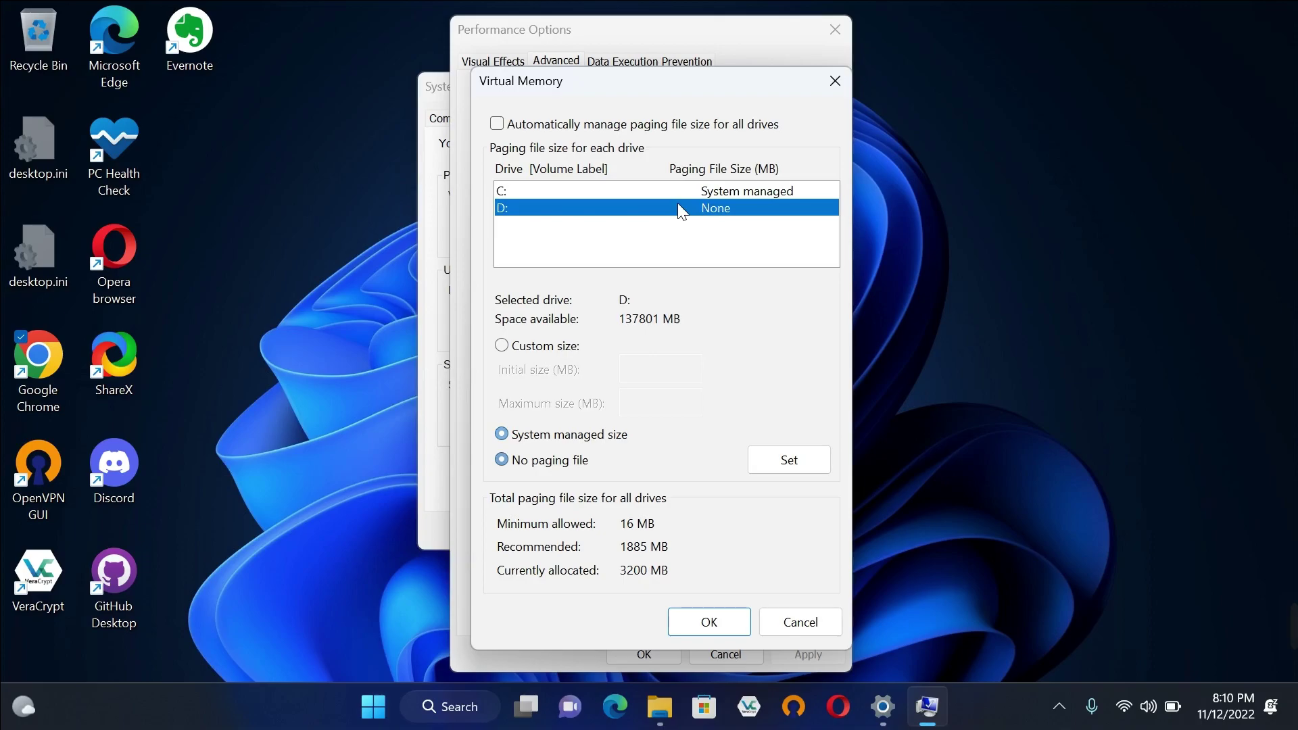
left_click(623, 196)
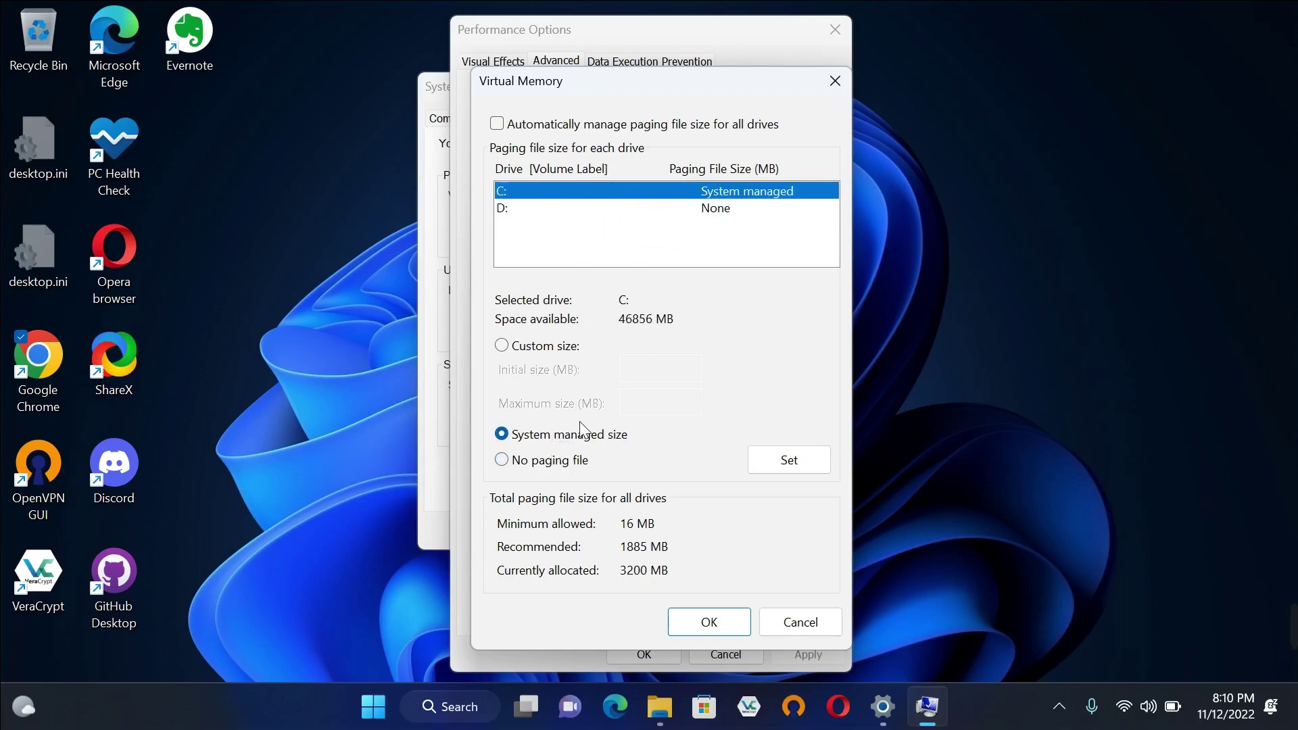
left_click(510, 461)
left_click(782, 468)
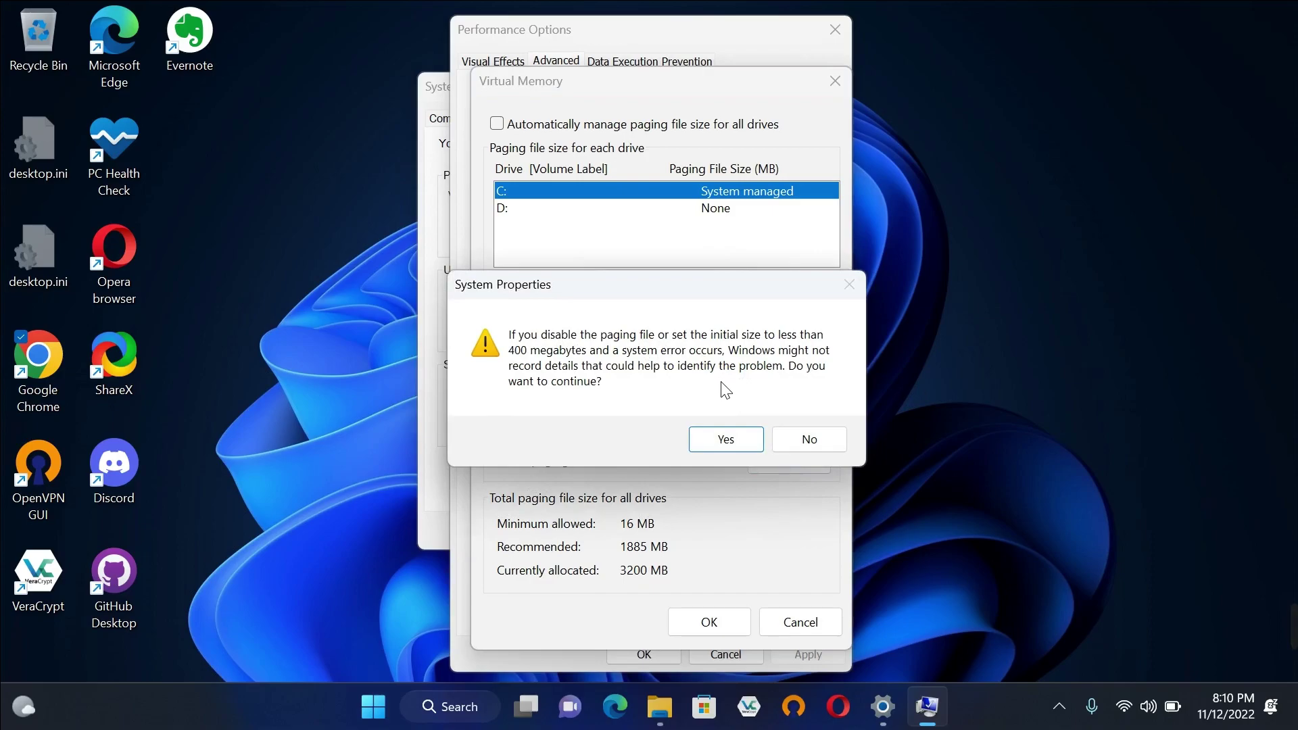
left_click(727, 440)
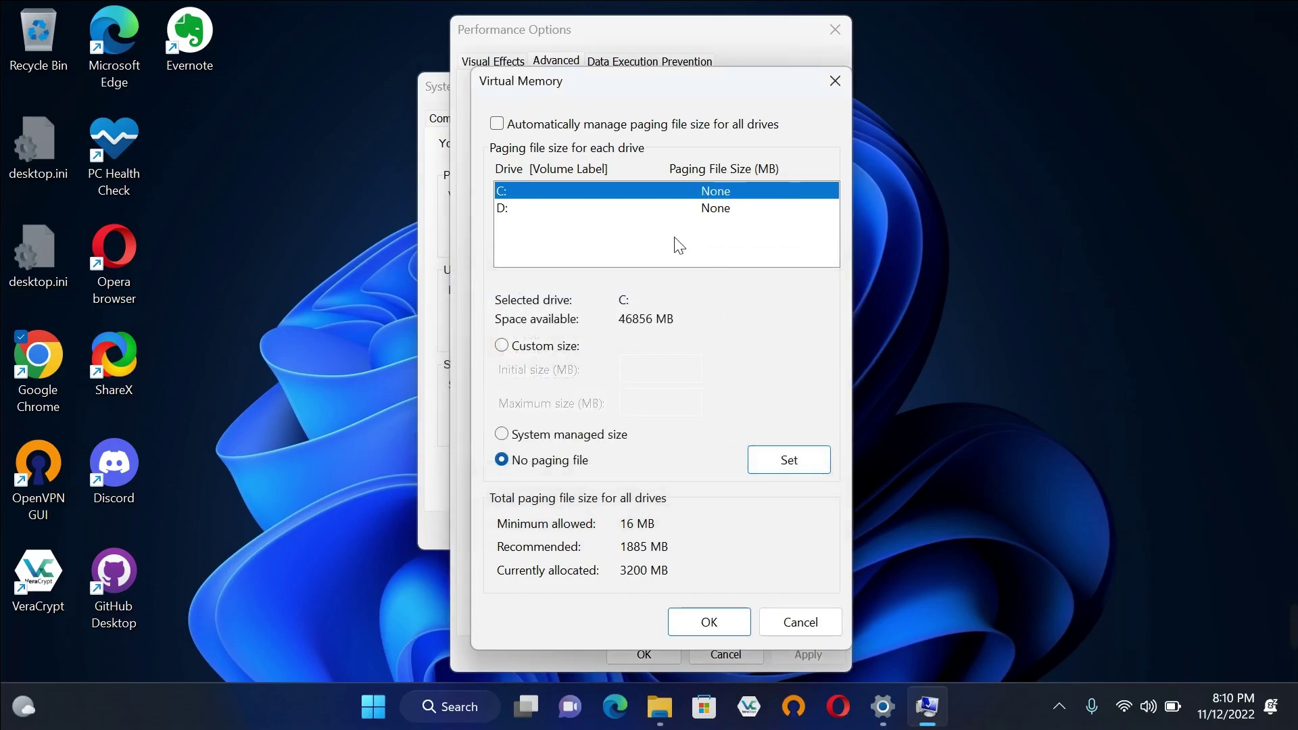
Set the paging file on drive D: to a system managed size and apply it
left_click(647, 213)
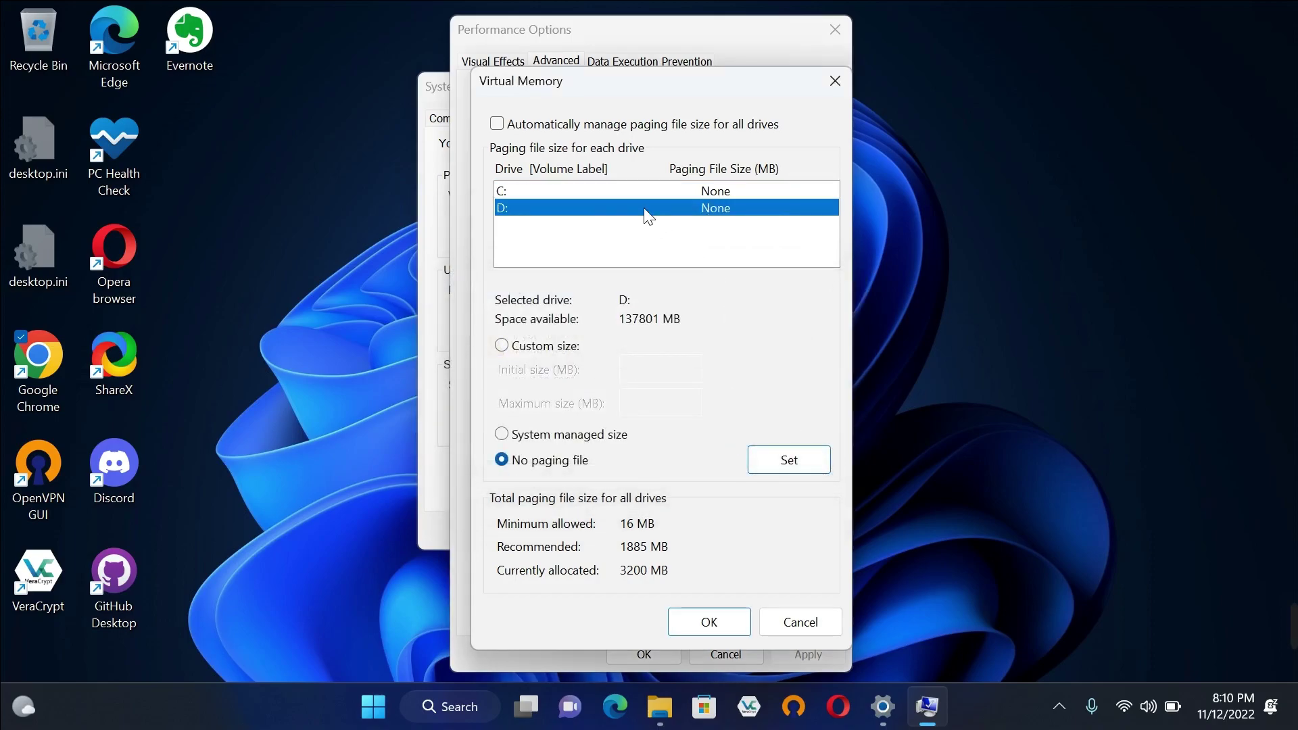
left_click(558, 436)
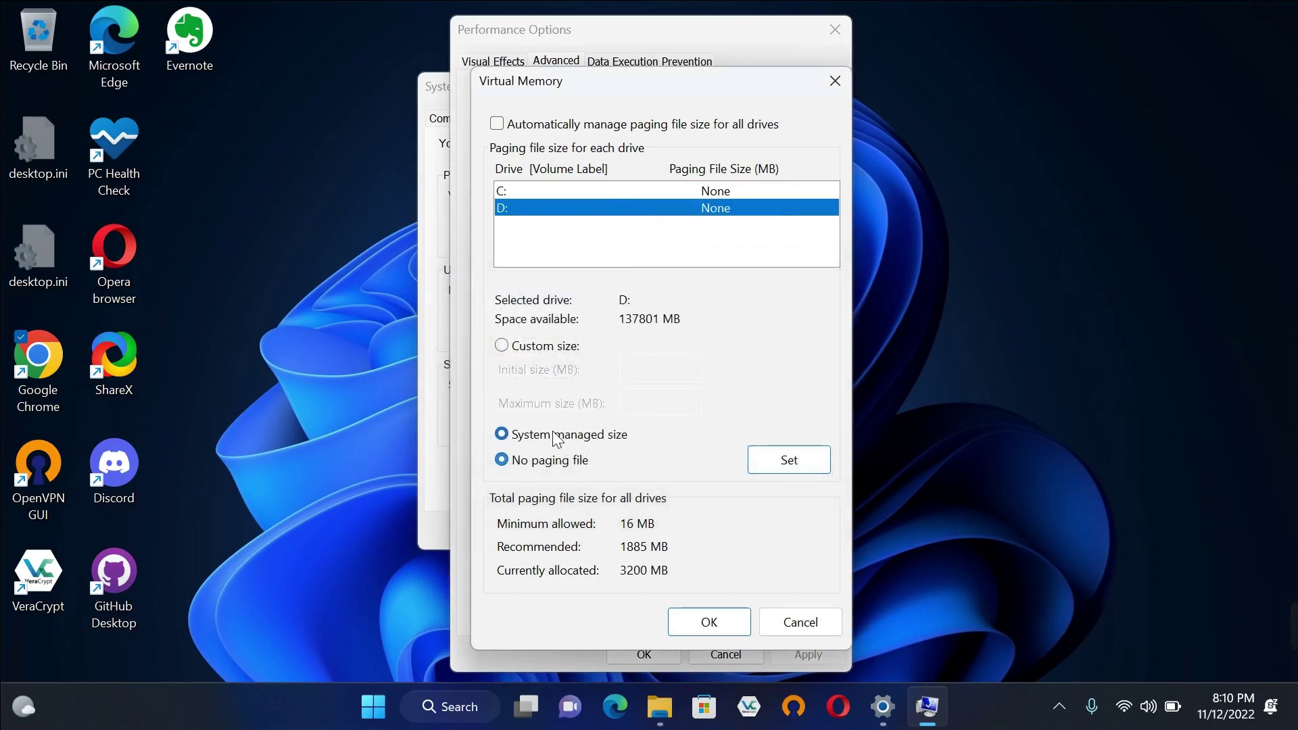
left_click(791, 459)
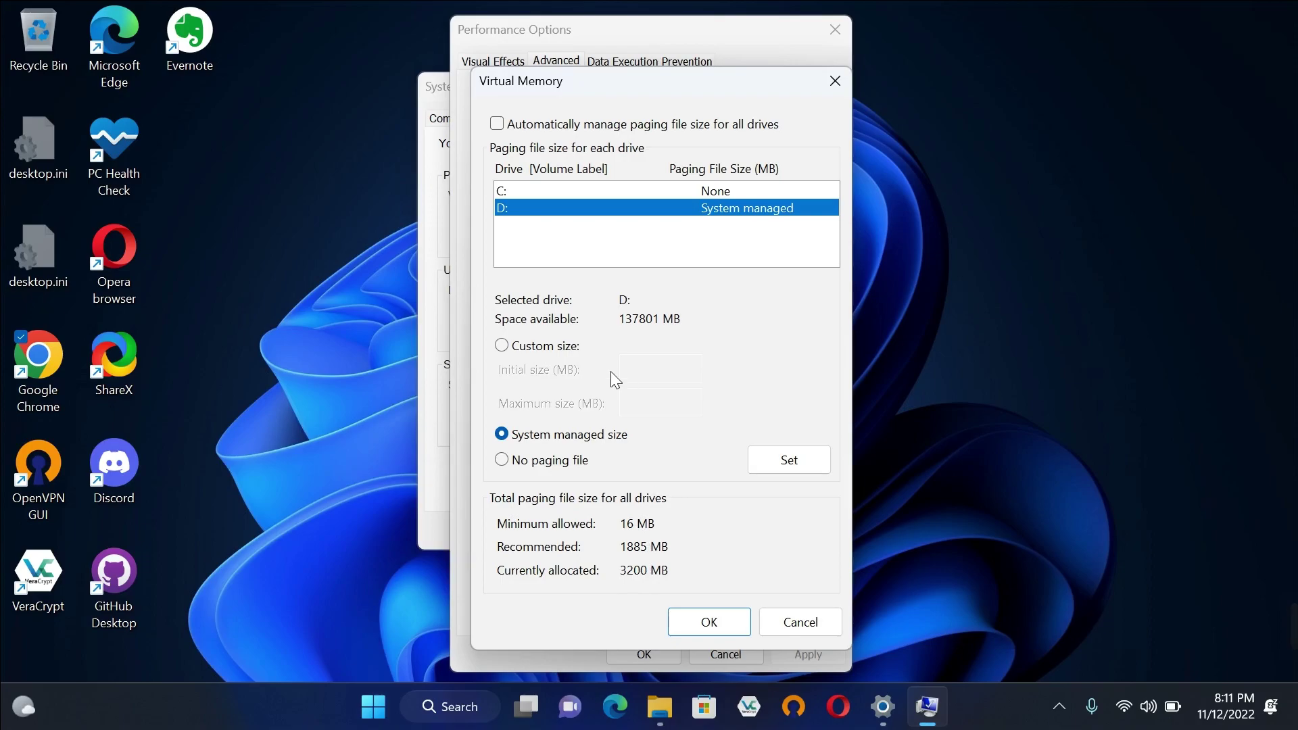
Switch drive D: to a custom paging file size and open Calculator to work out the value
left_click(555, 347)
left_click(624, 368)
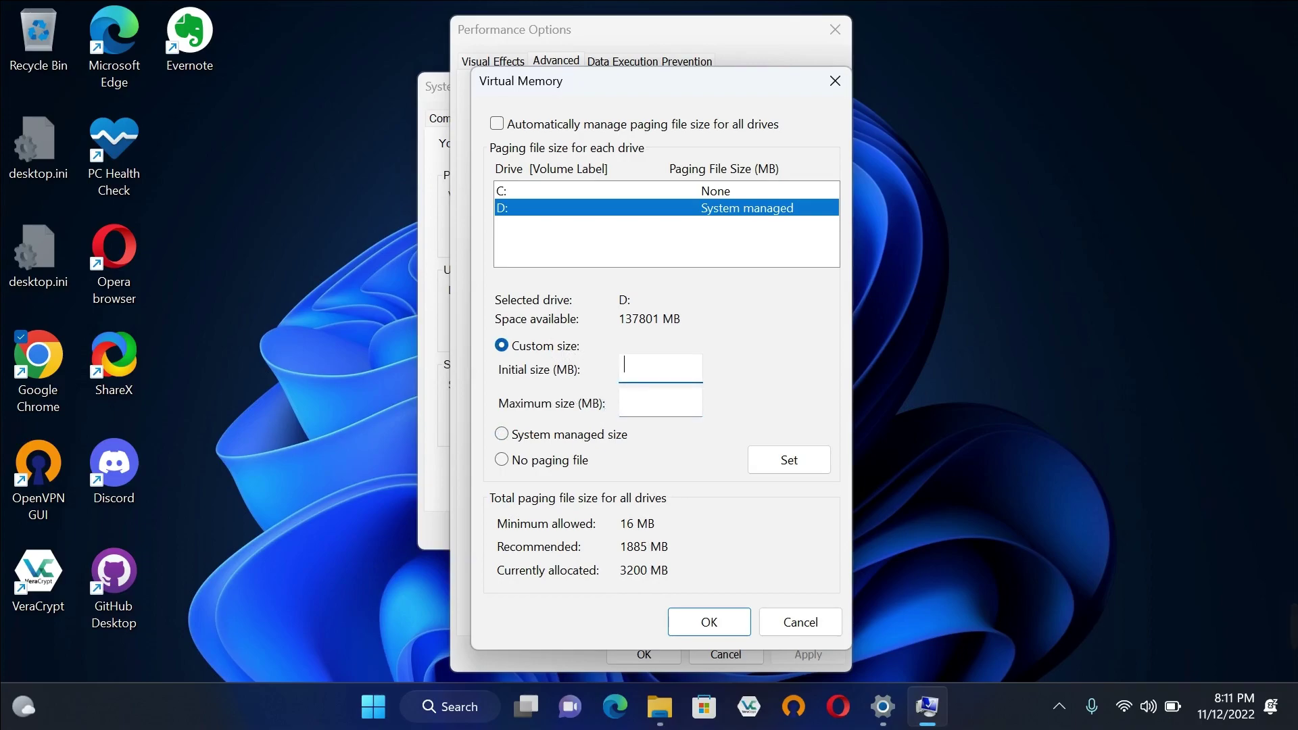
left_click(430, 710)
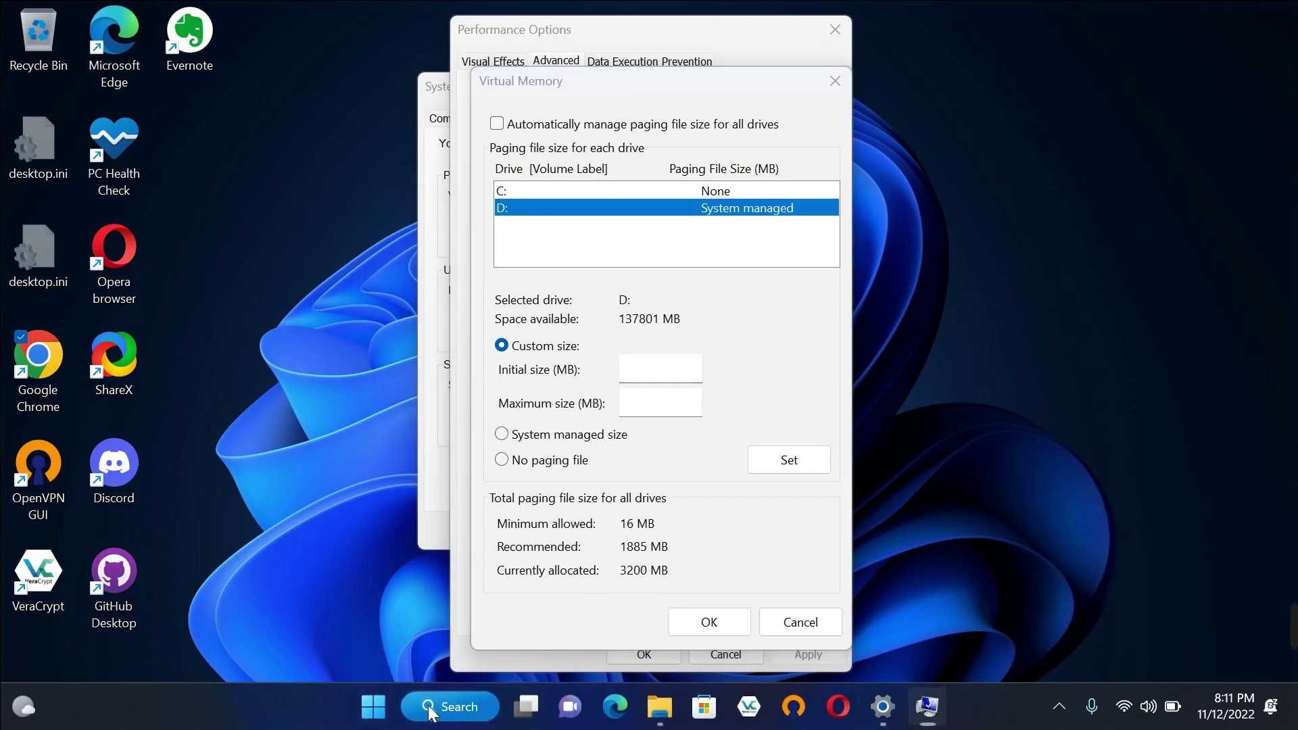
type("calculator")
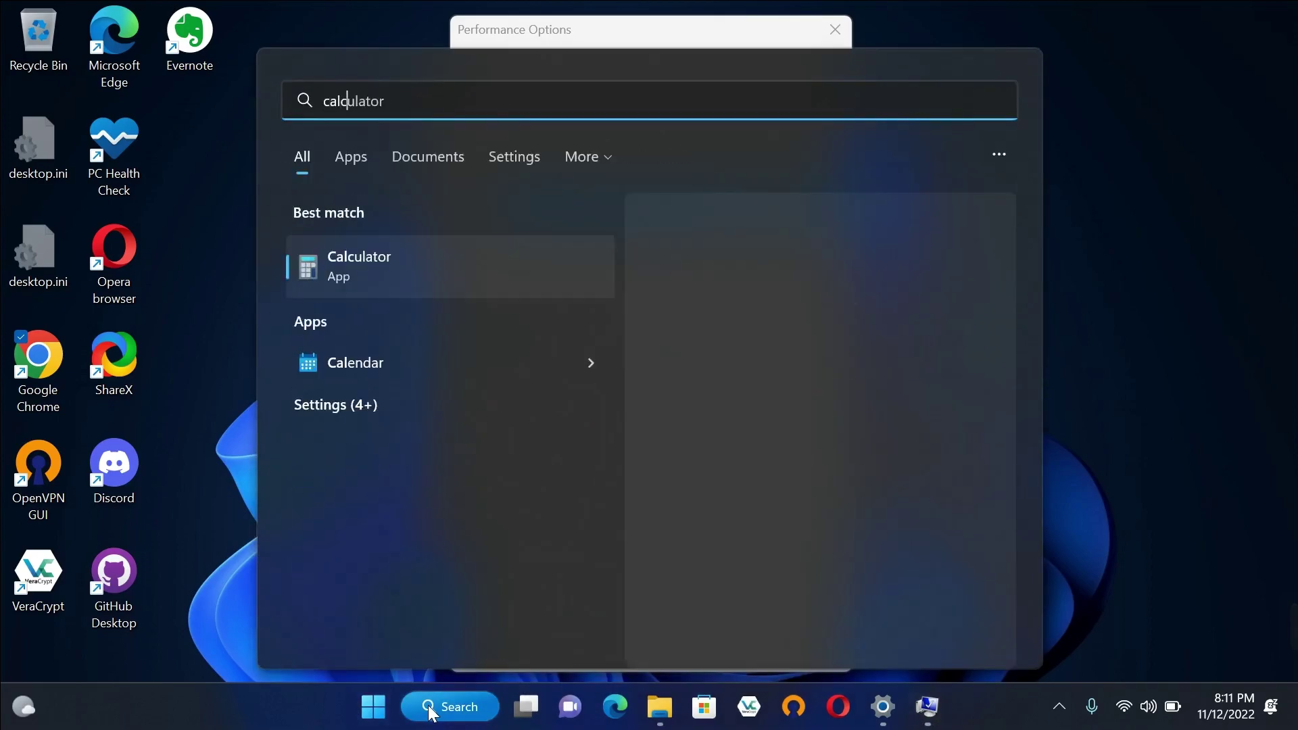
left_click(396, 278)
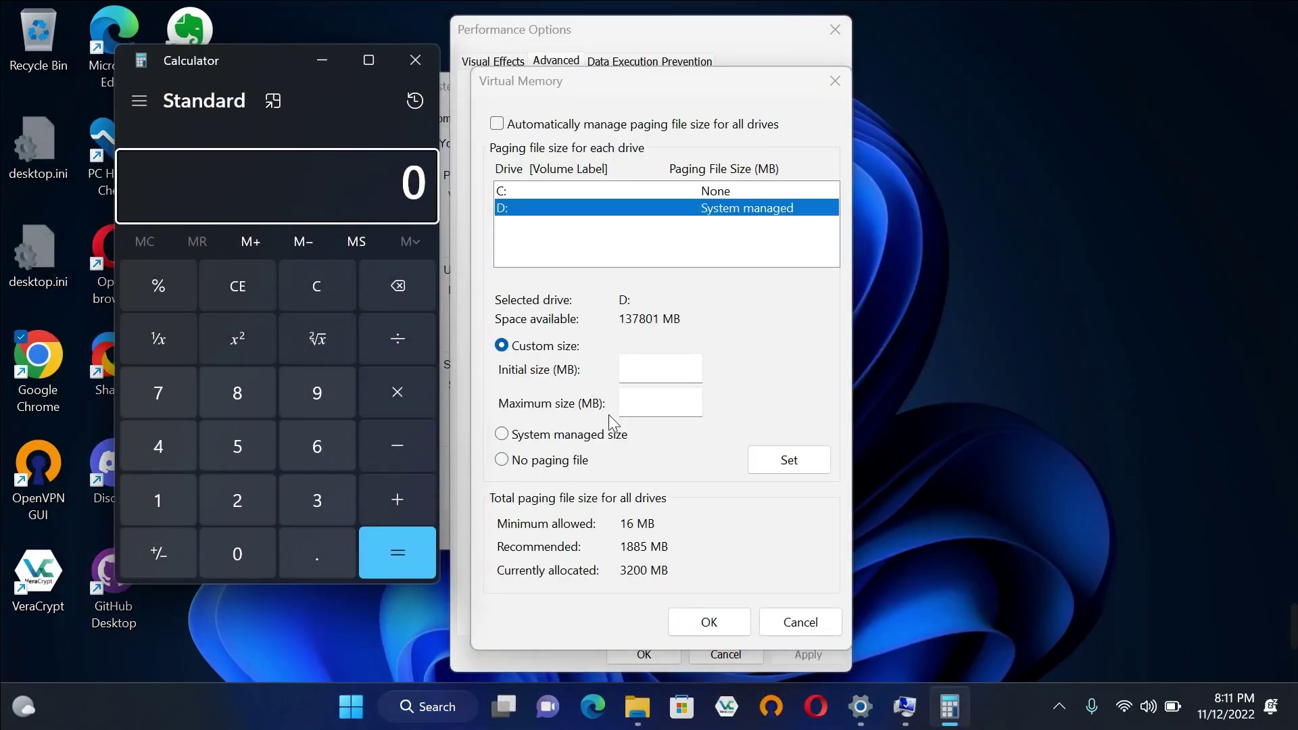
Calculate 8 × 1024 to convert the paging file size from gigabytes to megabytes
left_click(236, 398)
left_click(381, 404)
left_click(168, 487)
left_click(242, 551)
left_click(229, 498)
left_click(160, 454)
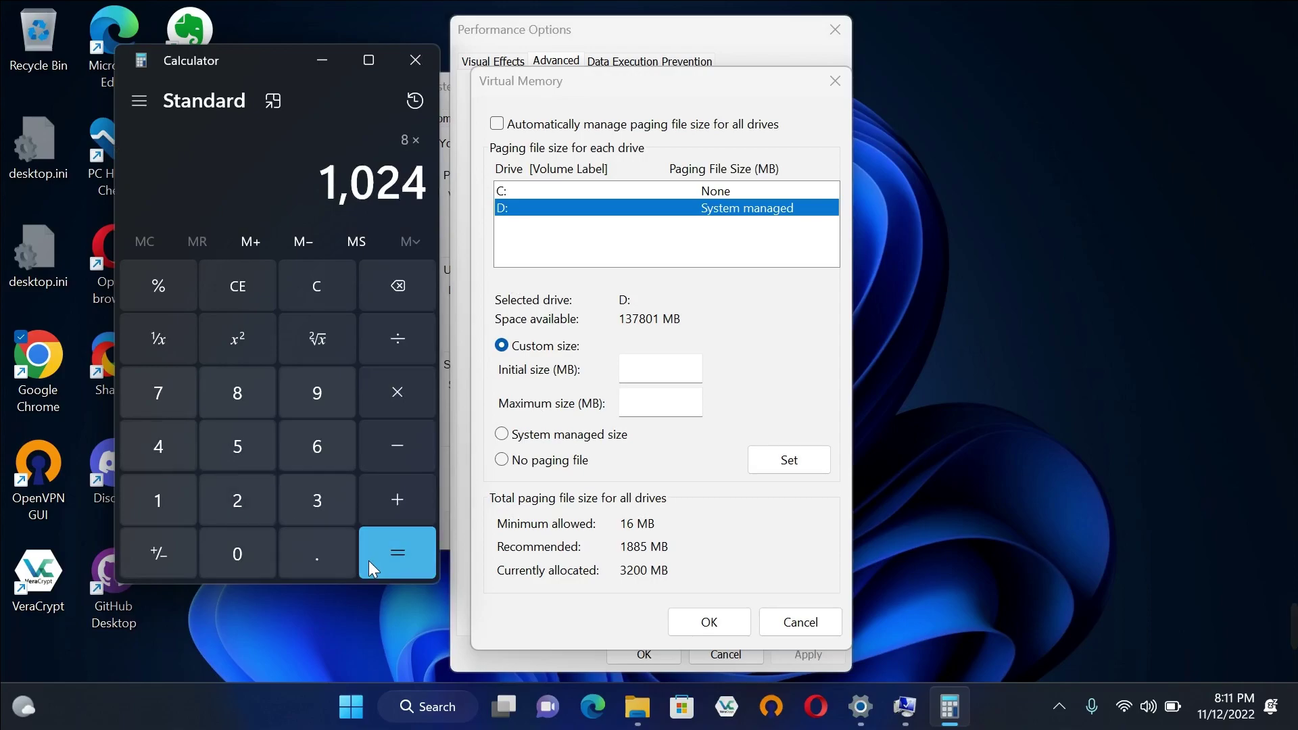
left_click(385, 556)
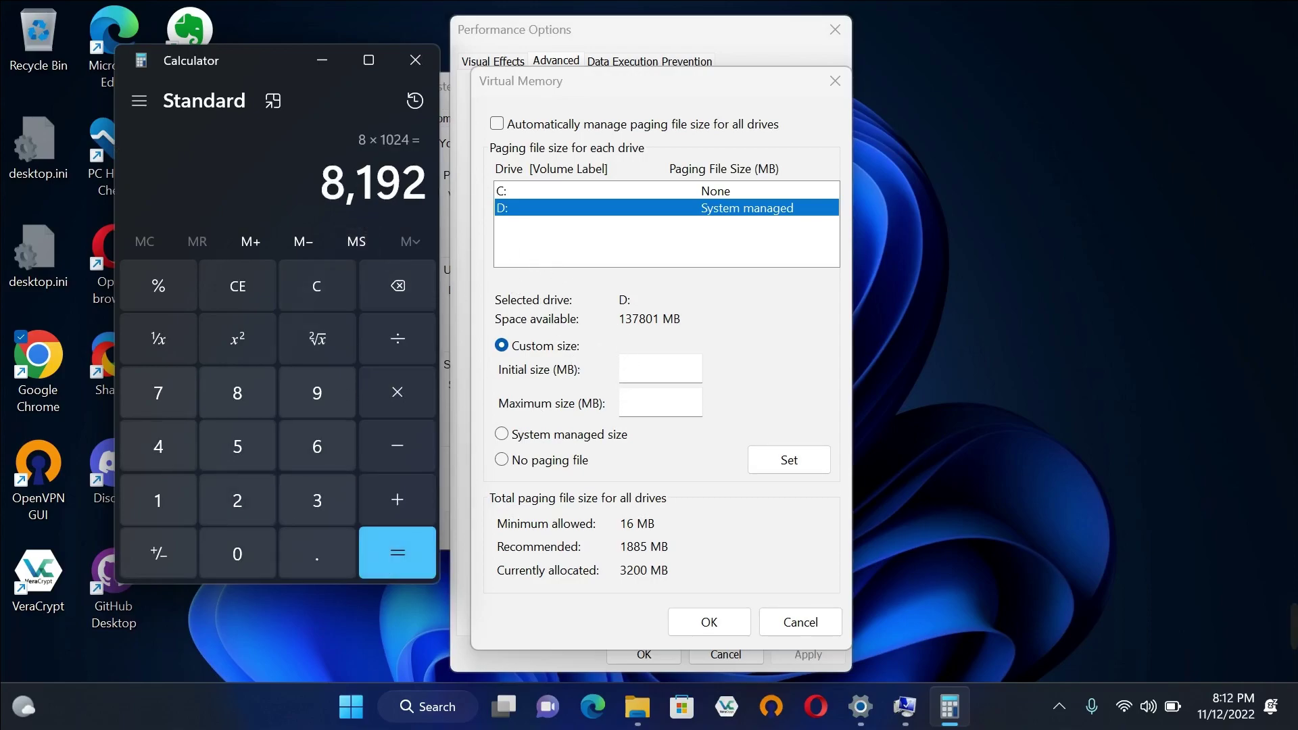
Set both the initial and maximum paging file size of drive D: to 8192 MB and apply them
left_click(618, 376)
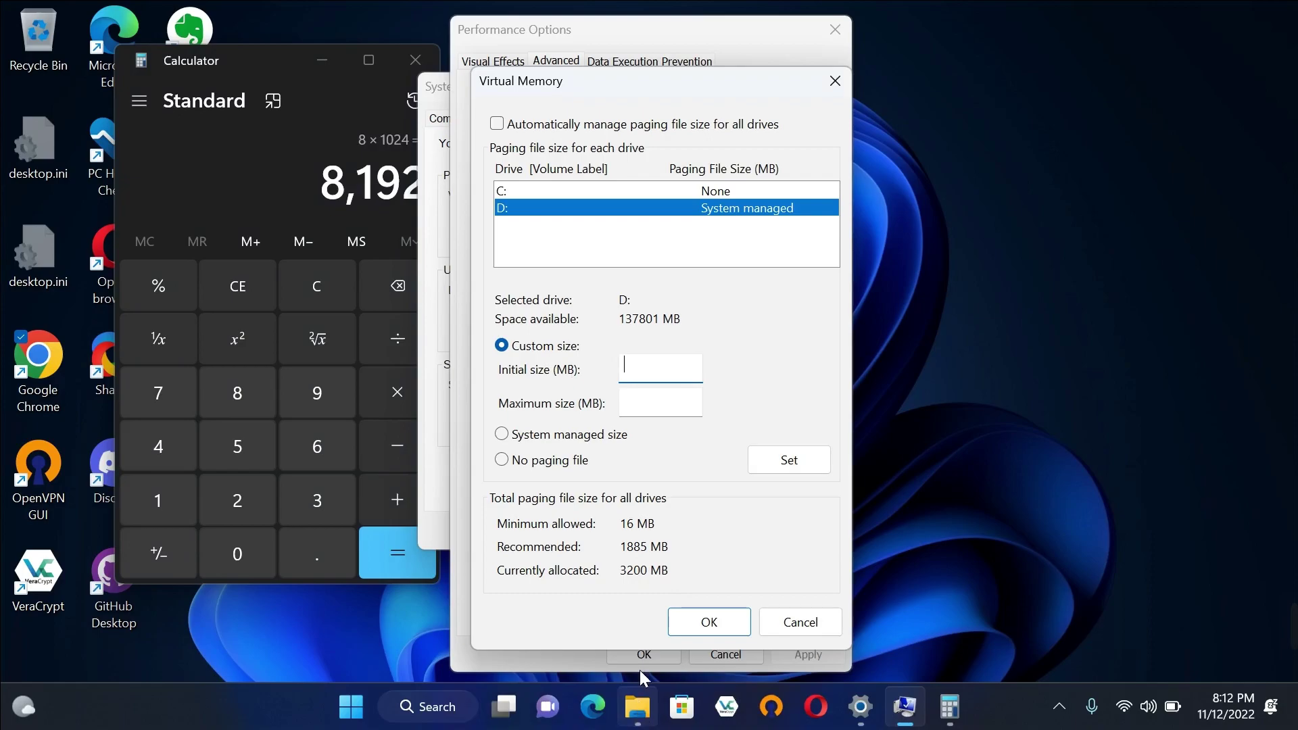
left_click(257, 191)
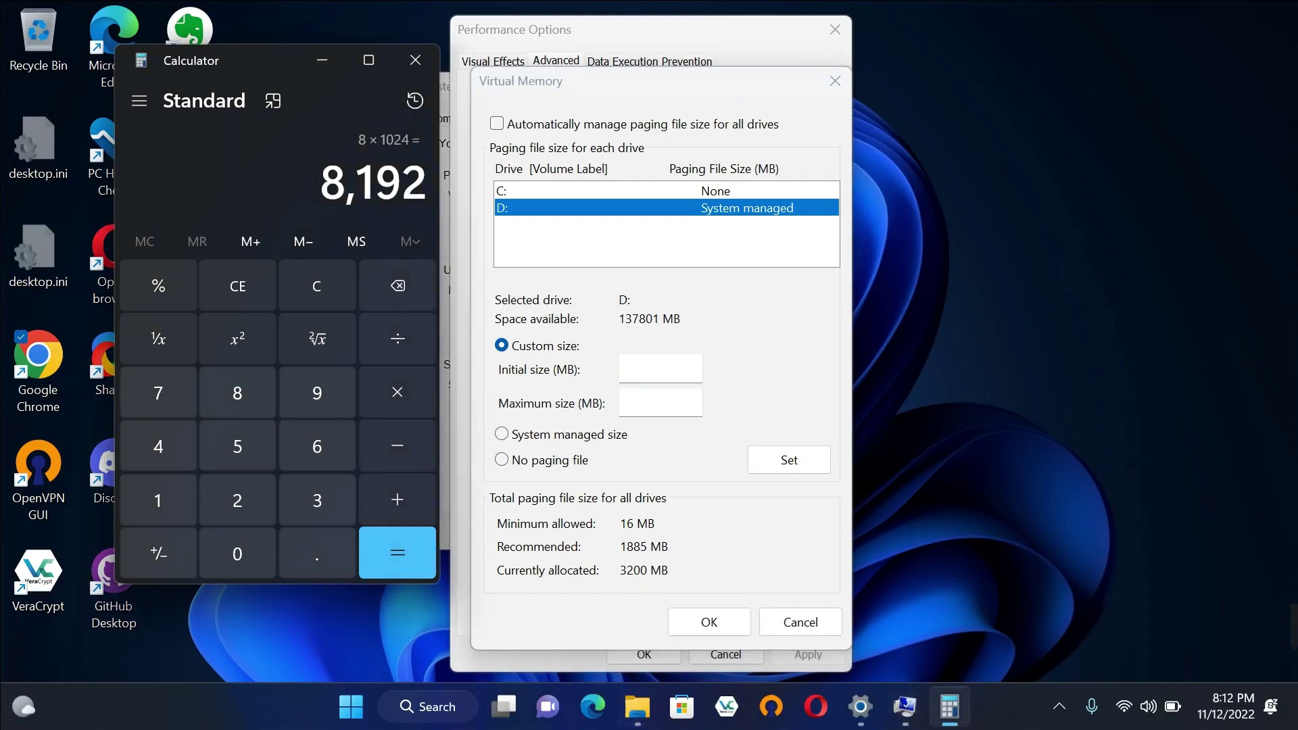
left_click_drag(317, 172, 403, 178)
left_click(636, 369)
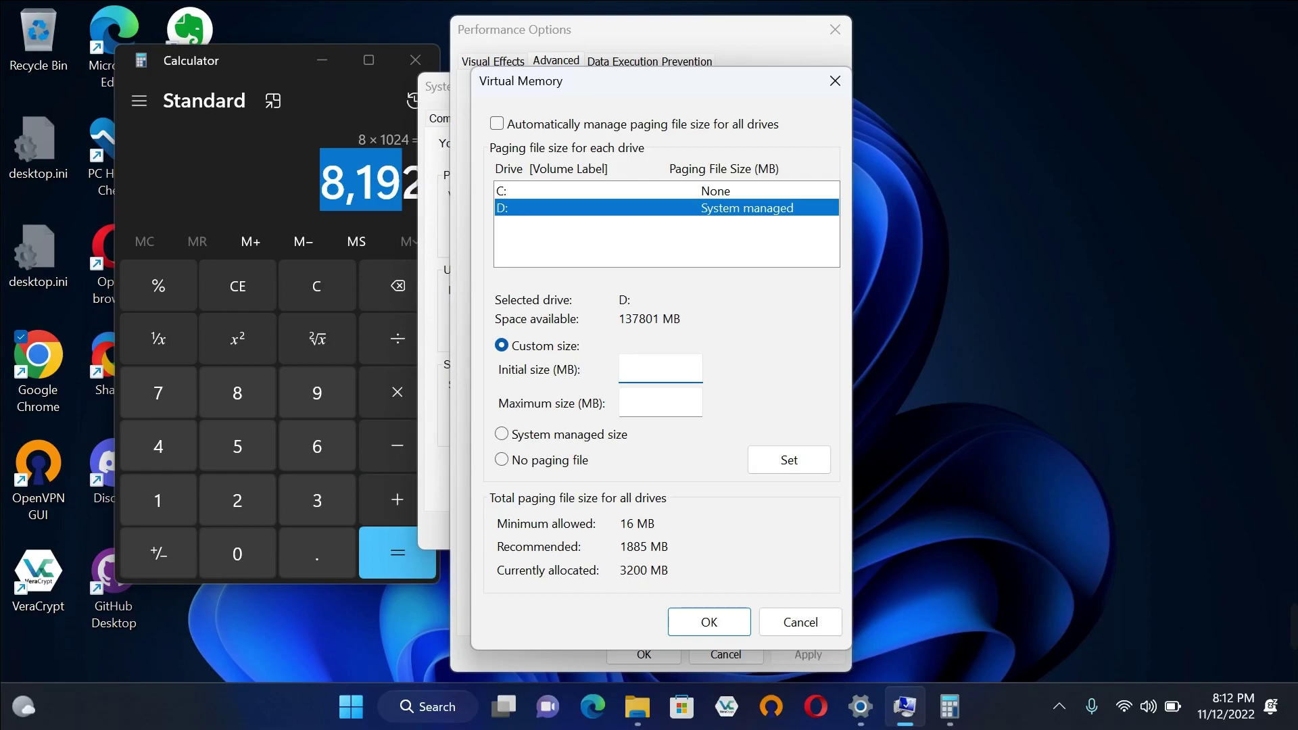
type("81")
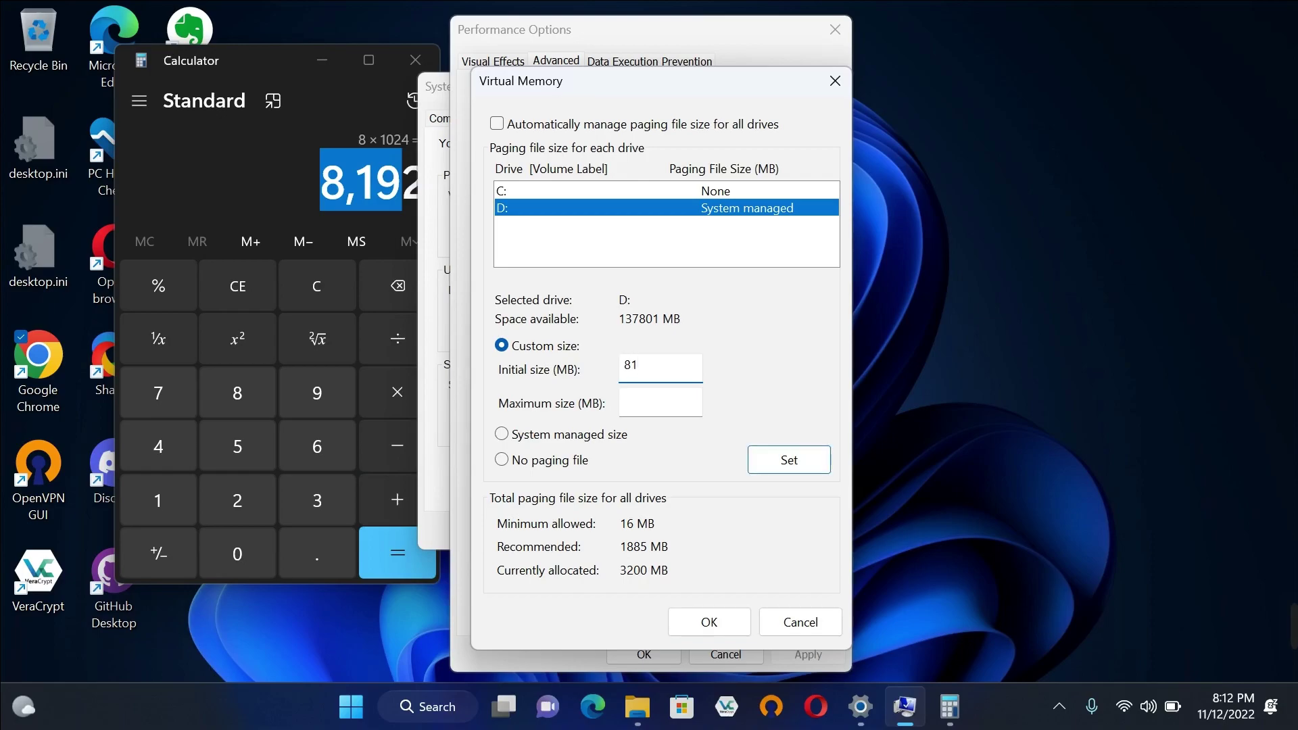
type("92")
key("Tab")
type("8192")
left_click(797, 466)
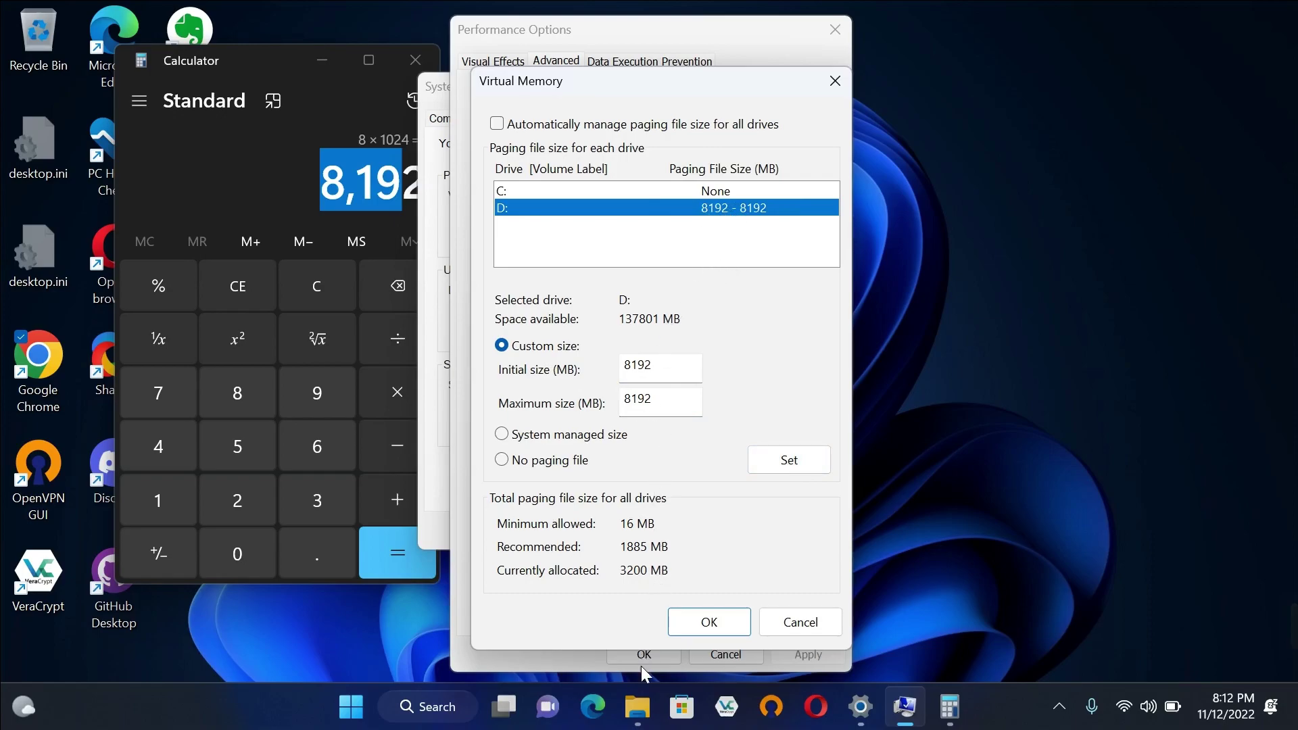
Review pagefile.sys on Local Disk (C:) again, and confirm the Virtual Memory, Performance Options and System Properties dialogs
left_click(641, 706)
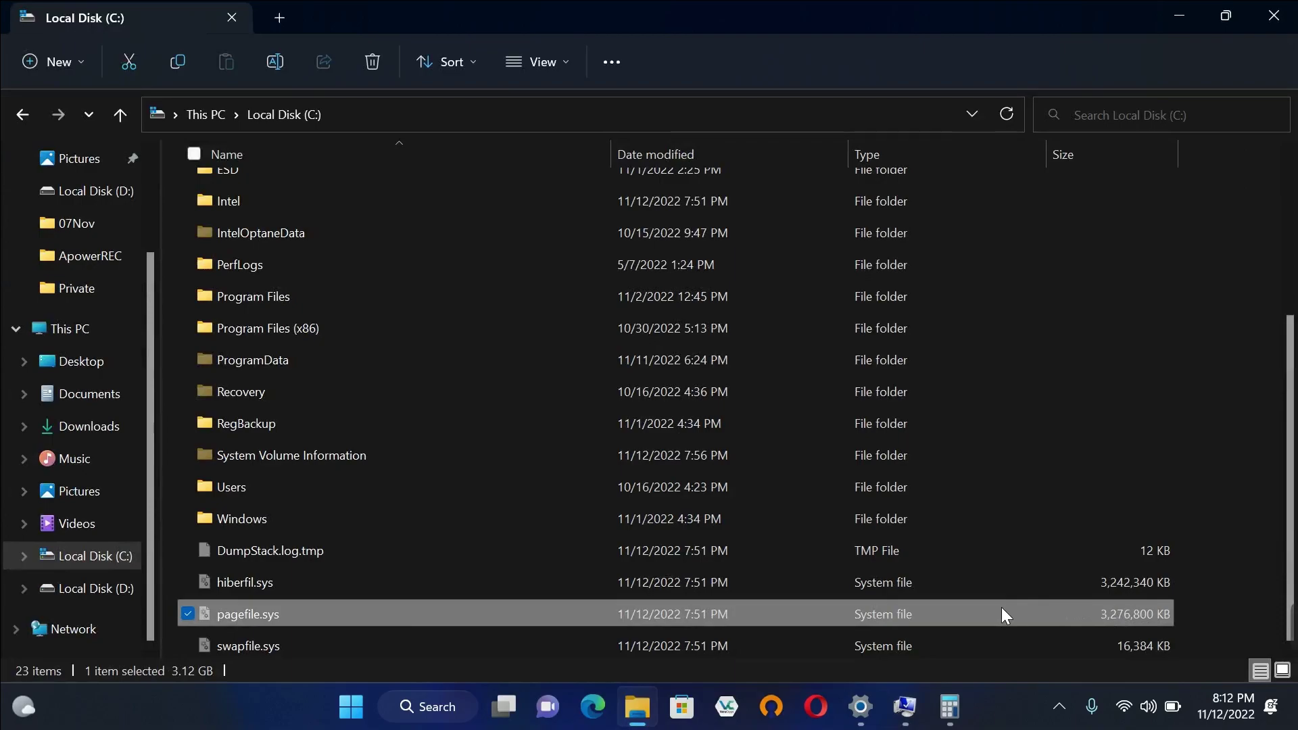
left_click(1173, 18)
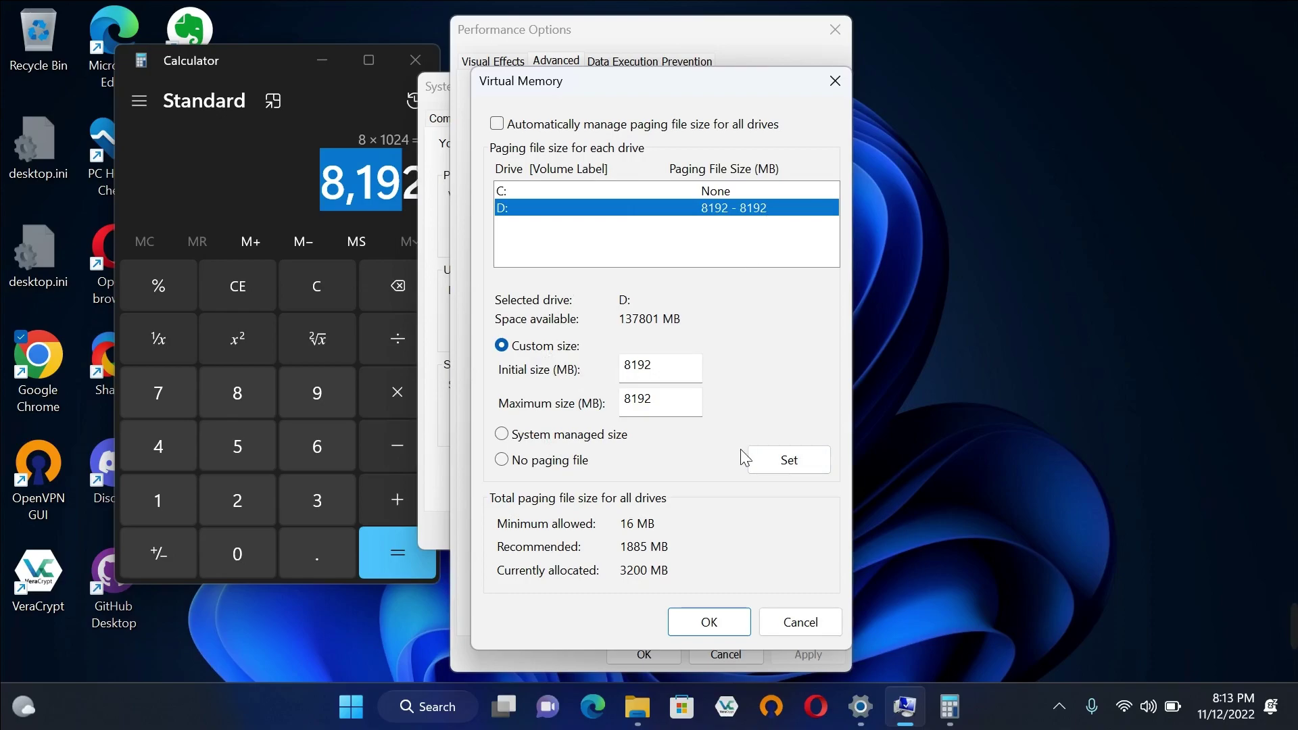
left_click(720, 634)
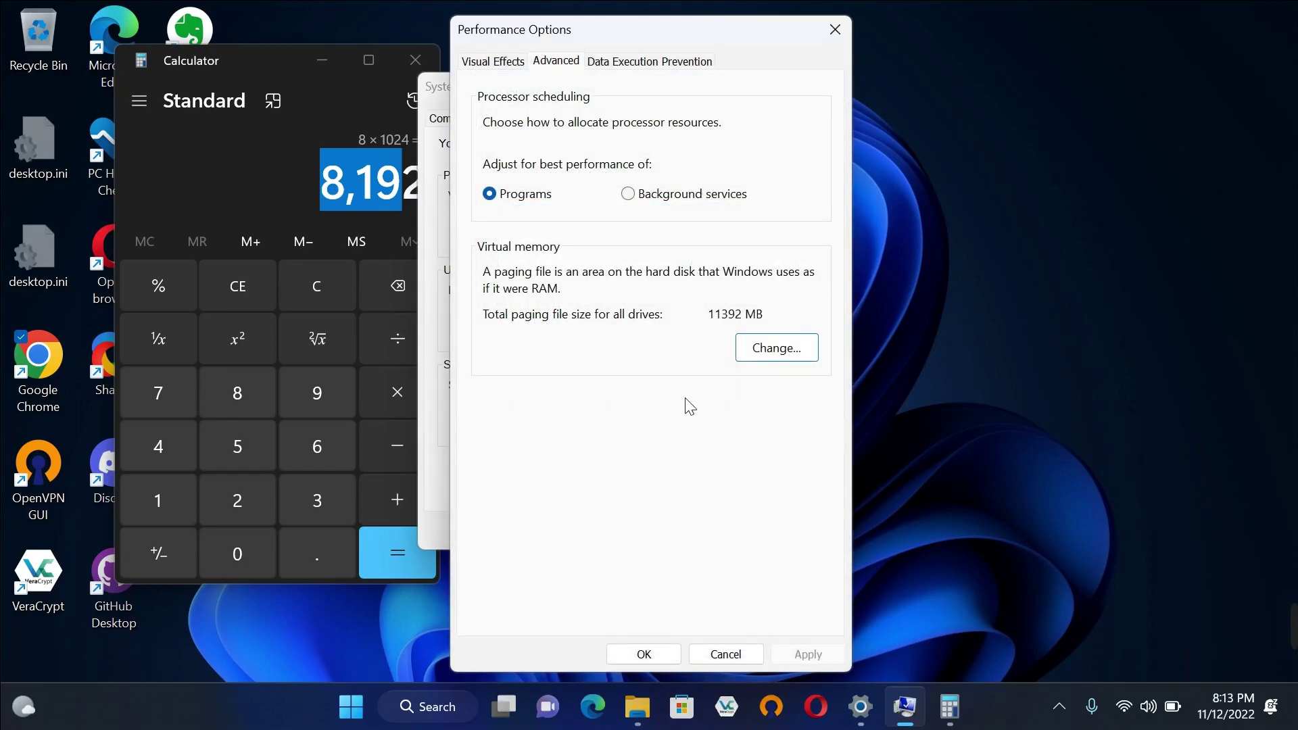
left_click(643, 656)
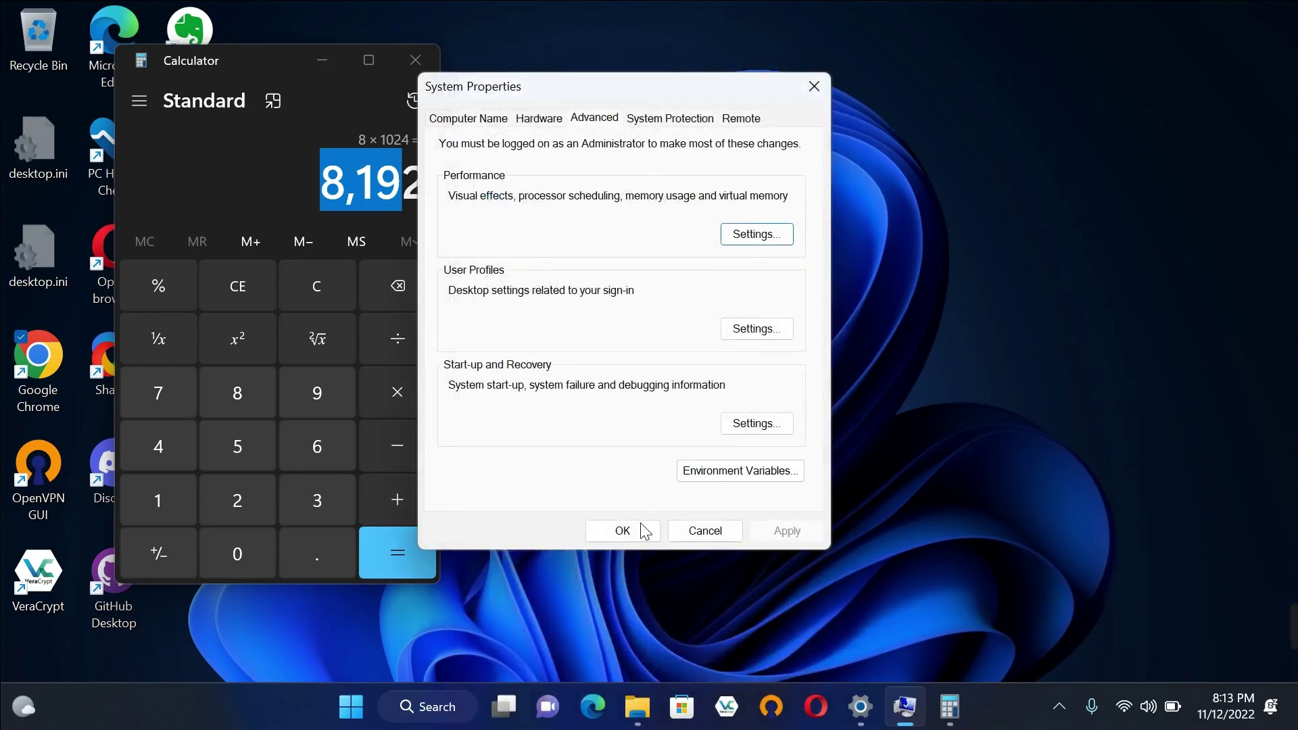
left_click(640, 525)
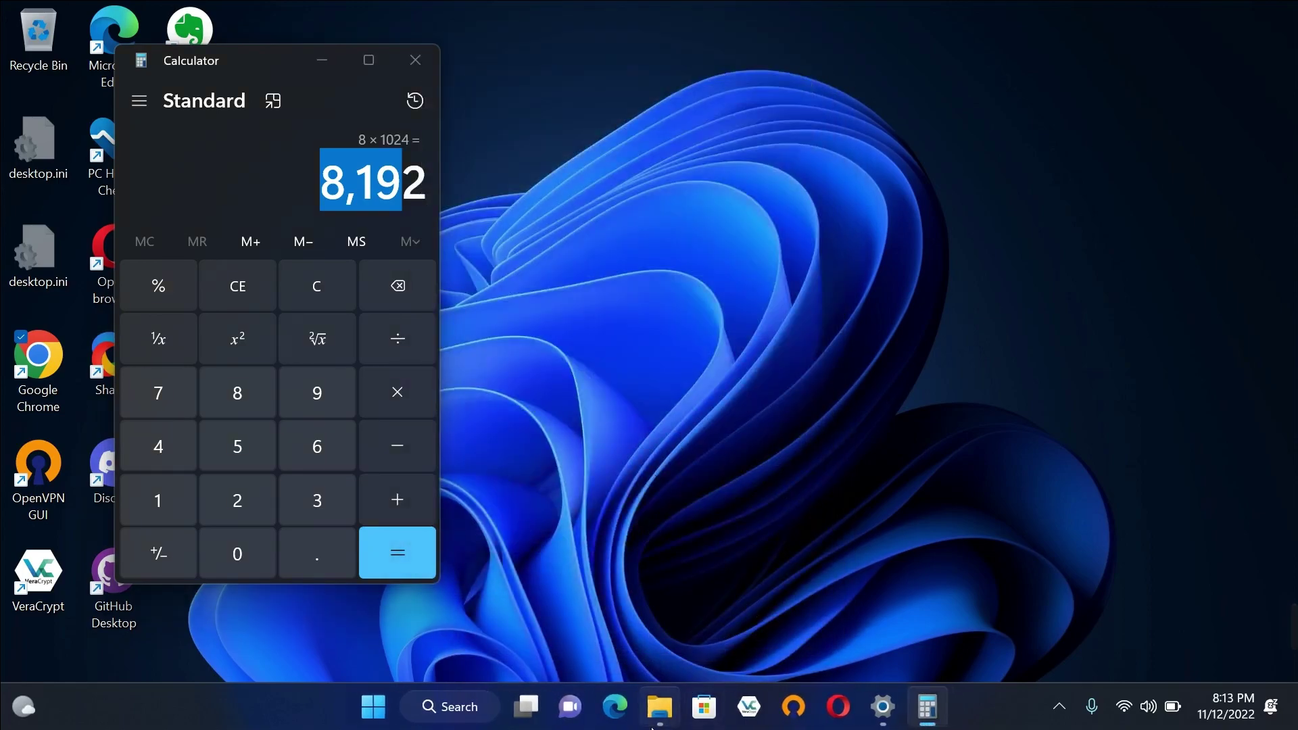
Compare pagefile.sys on Local Disk (D:) and Local Disk (C:), widening the Size column on D: to read the full size
left_click(659, 706)
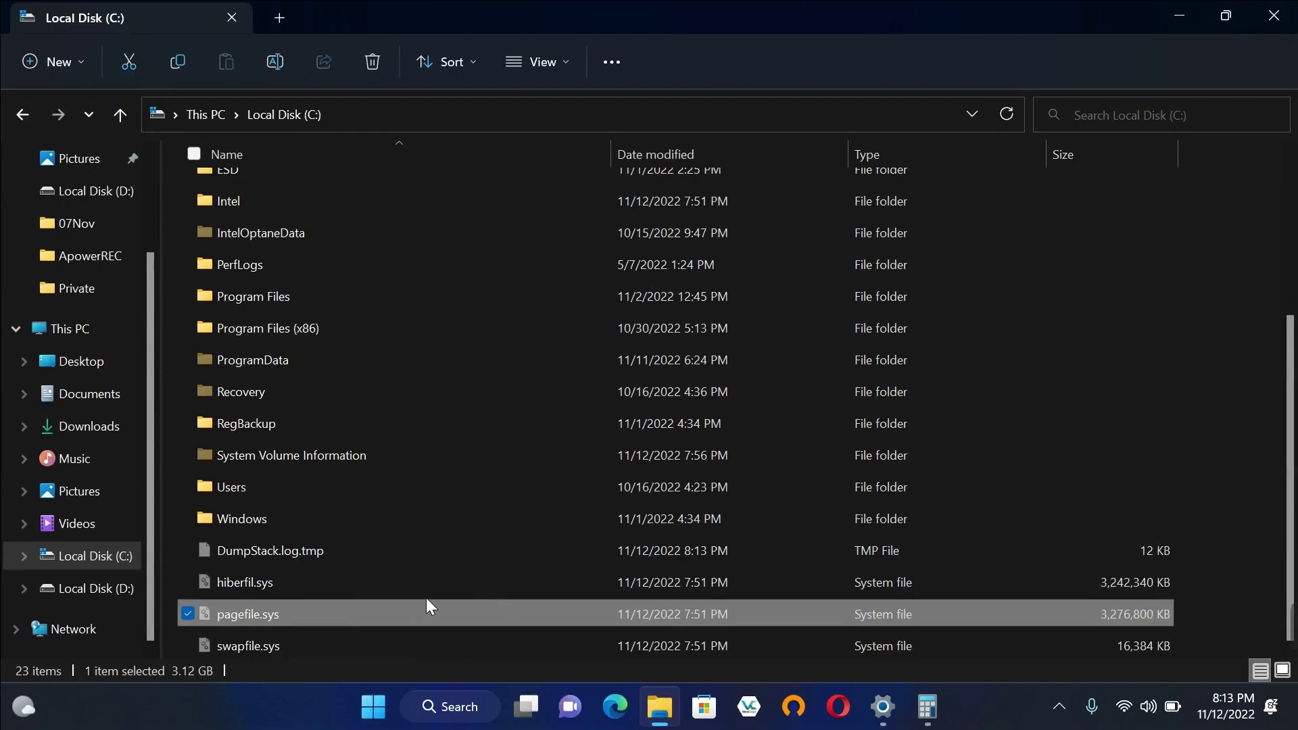
left_click(110, 590)
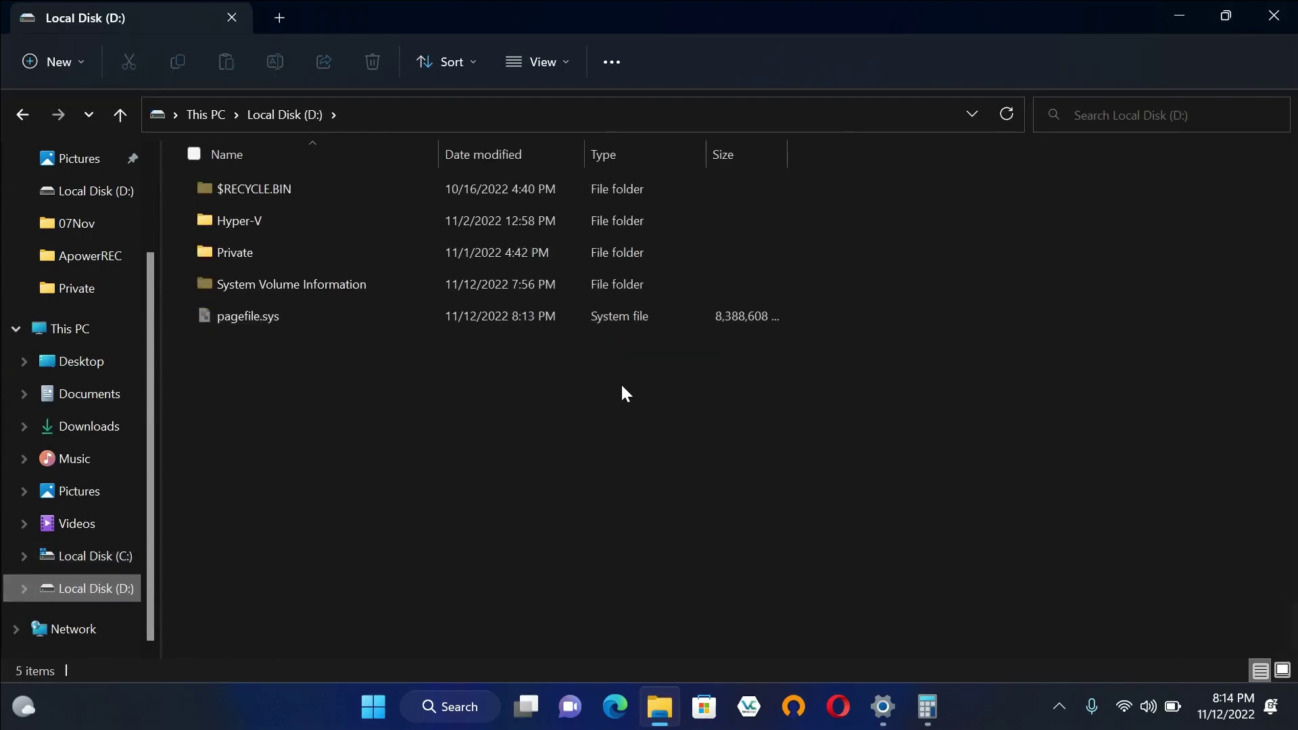
left_click_drag(789, 165, 849, 172)
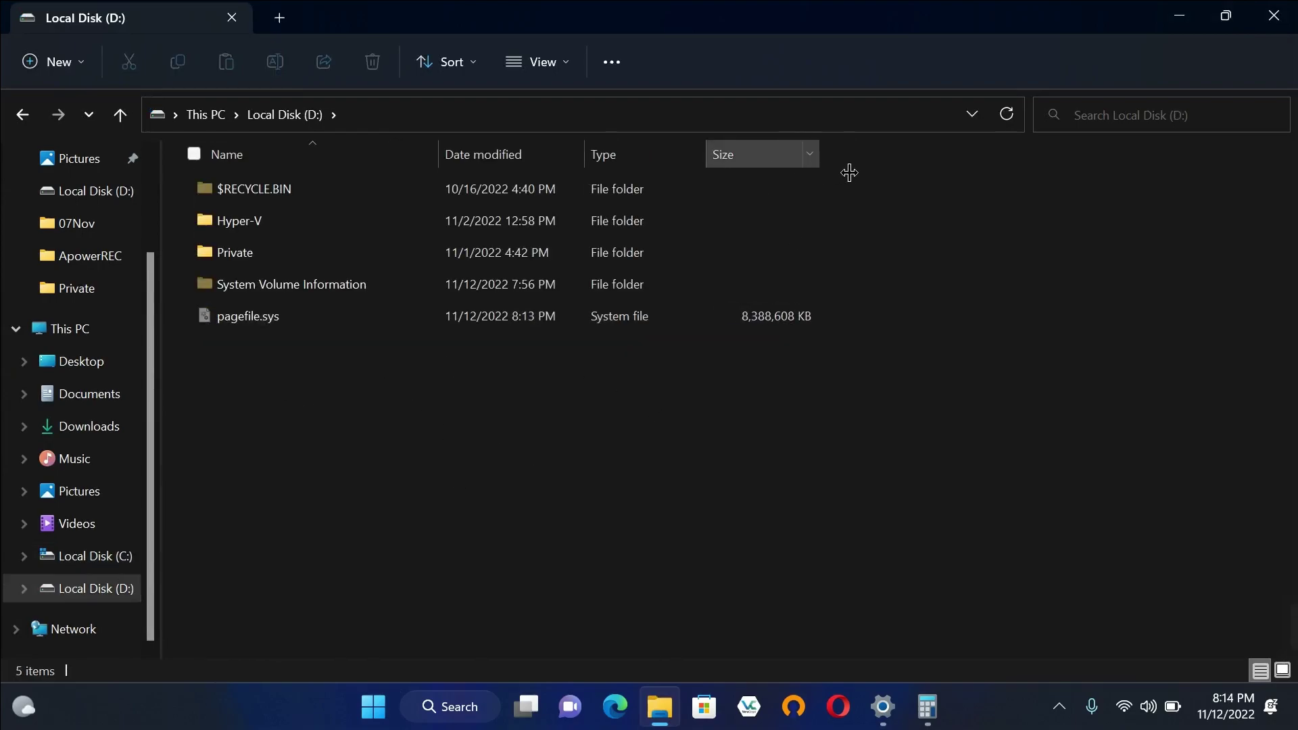
left_click(87, 554)
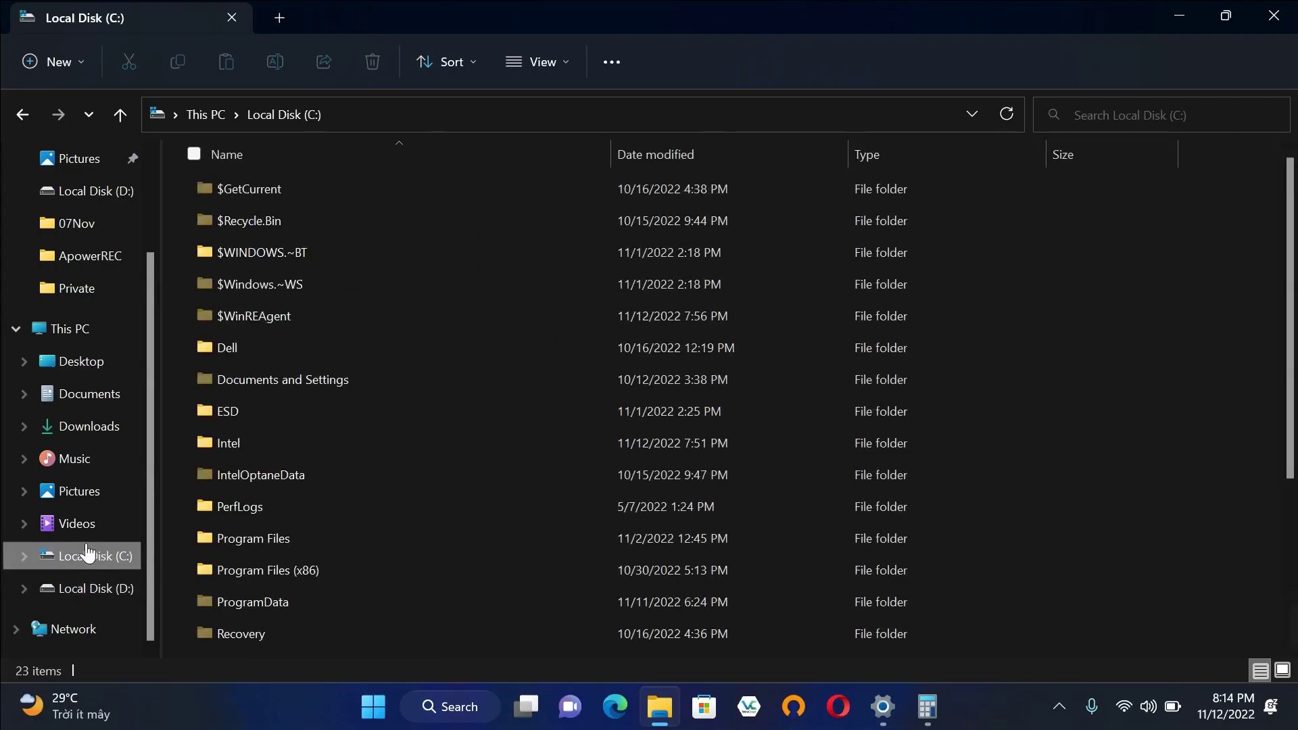
scroll(589, 457, "down", 3)
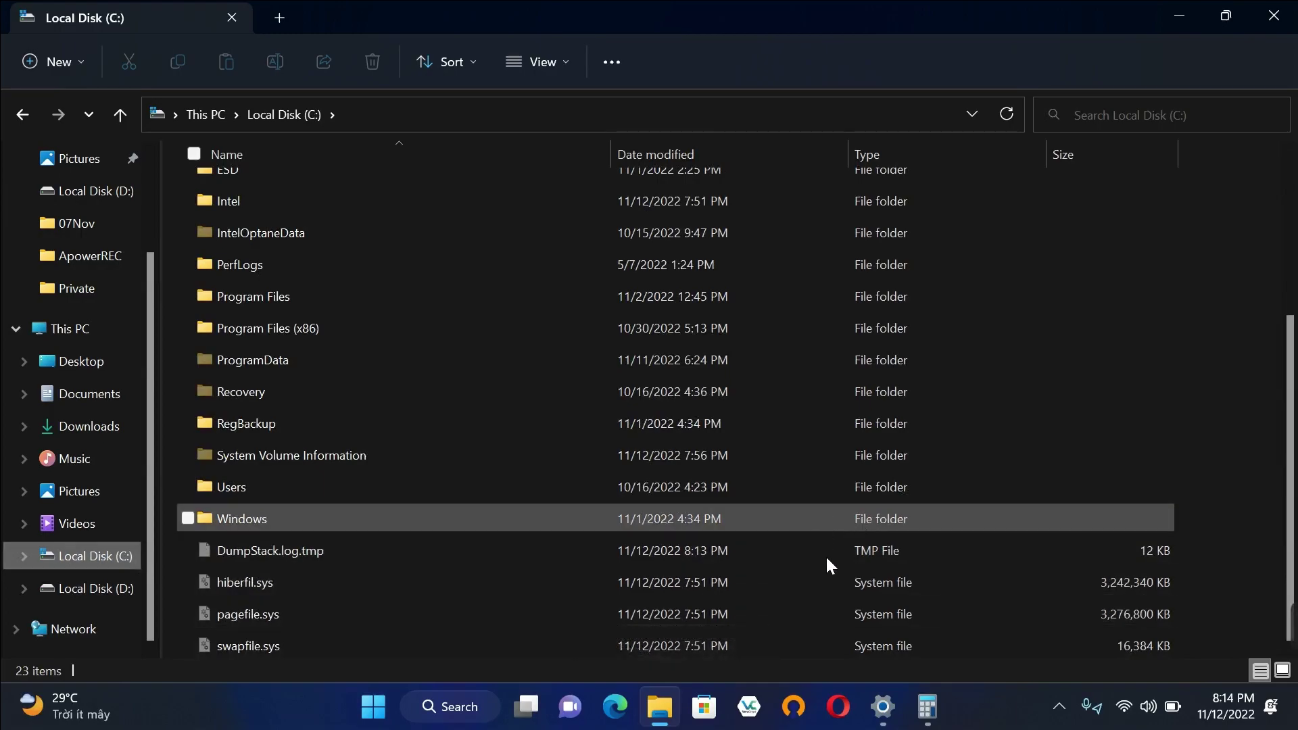
Close the Calculator and Settings windows
left_click(928, 706)
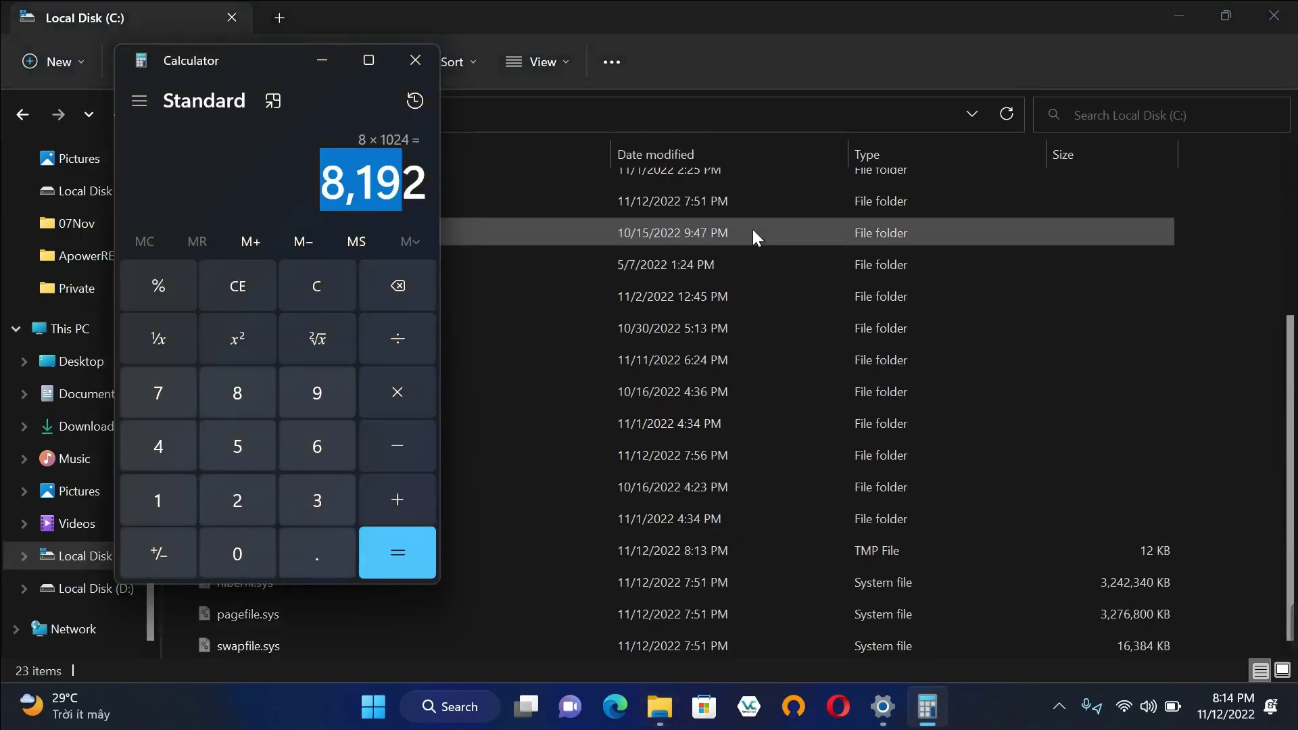
left_click(429, 72)
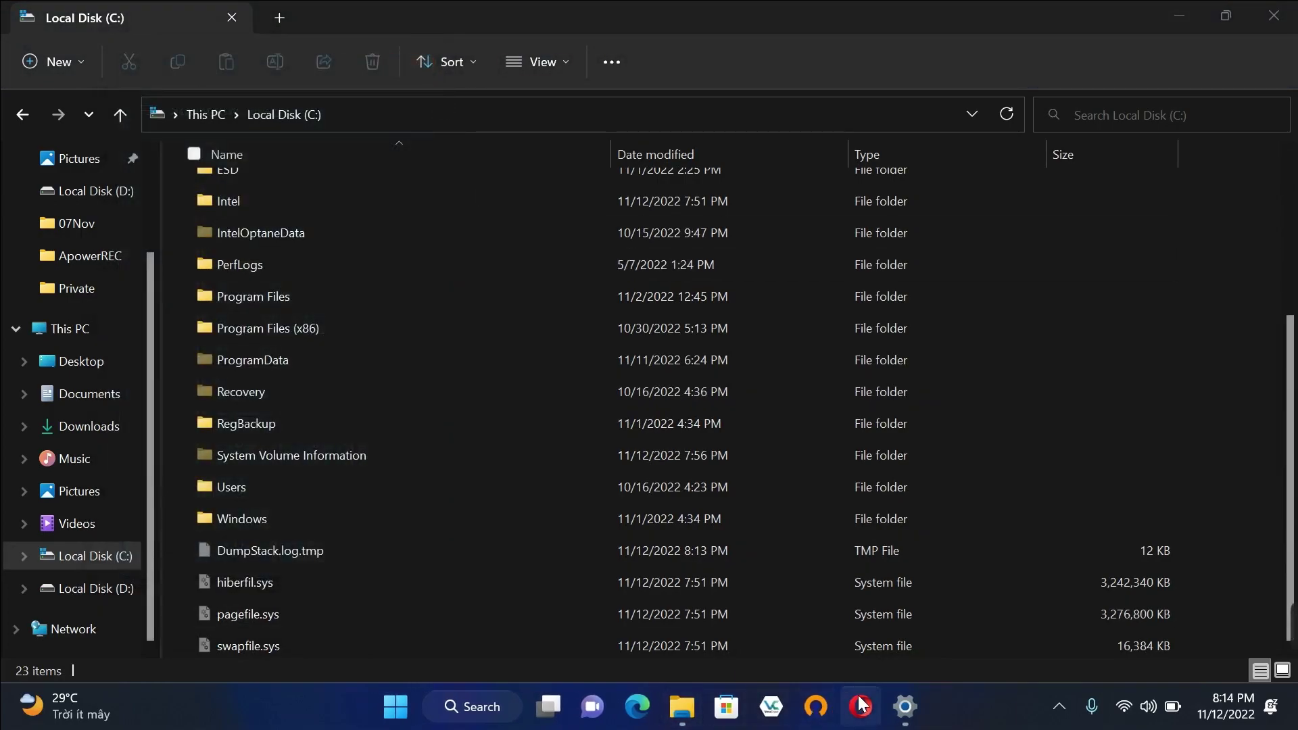
left_click(905, 706)
left_click(1275, 14)
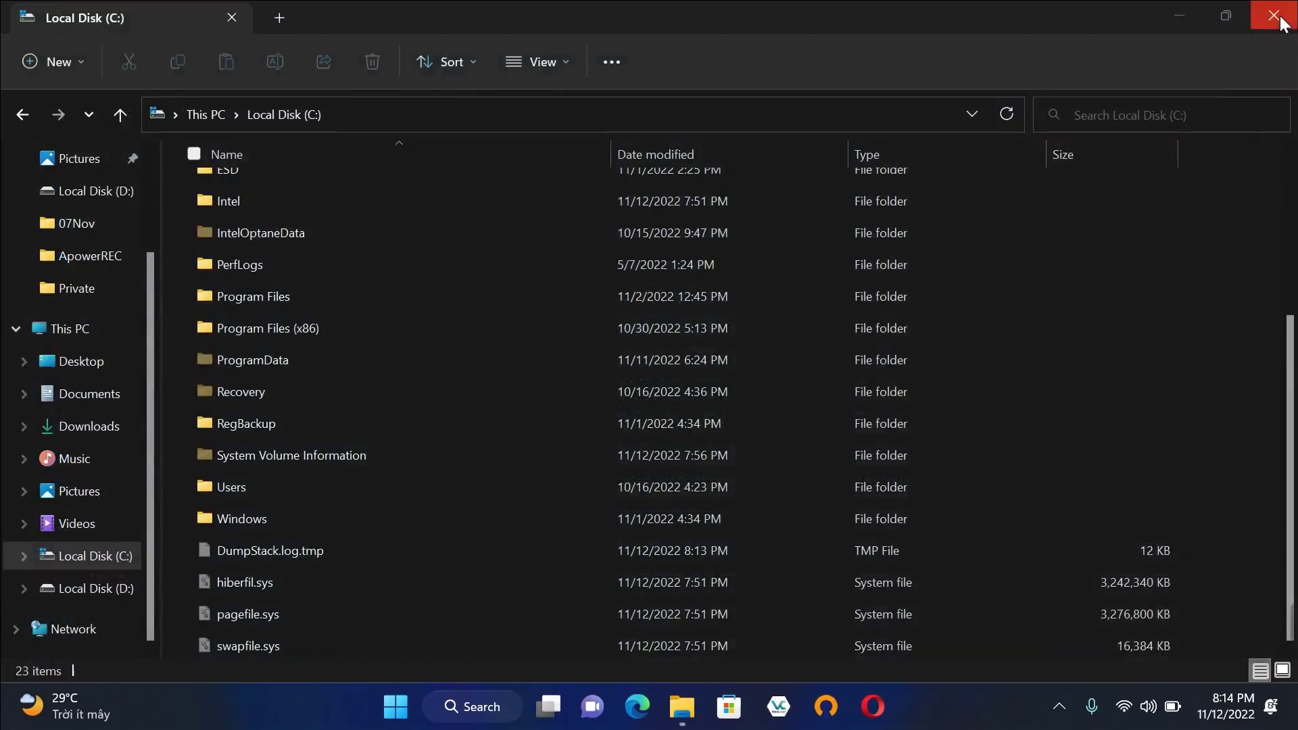
Restart the computer and return to the desktop from the lock screen
left_click(424, 713)
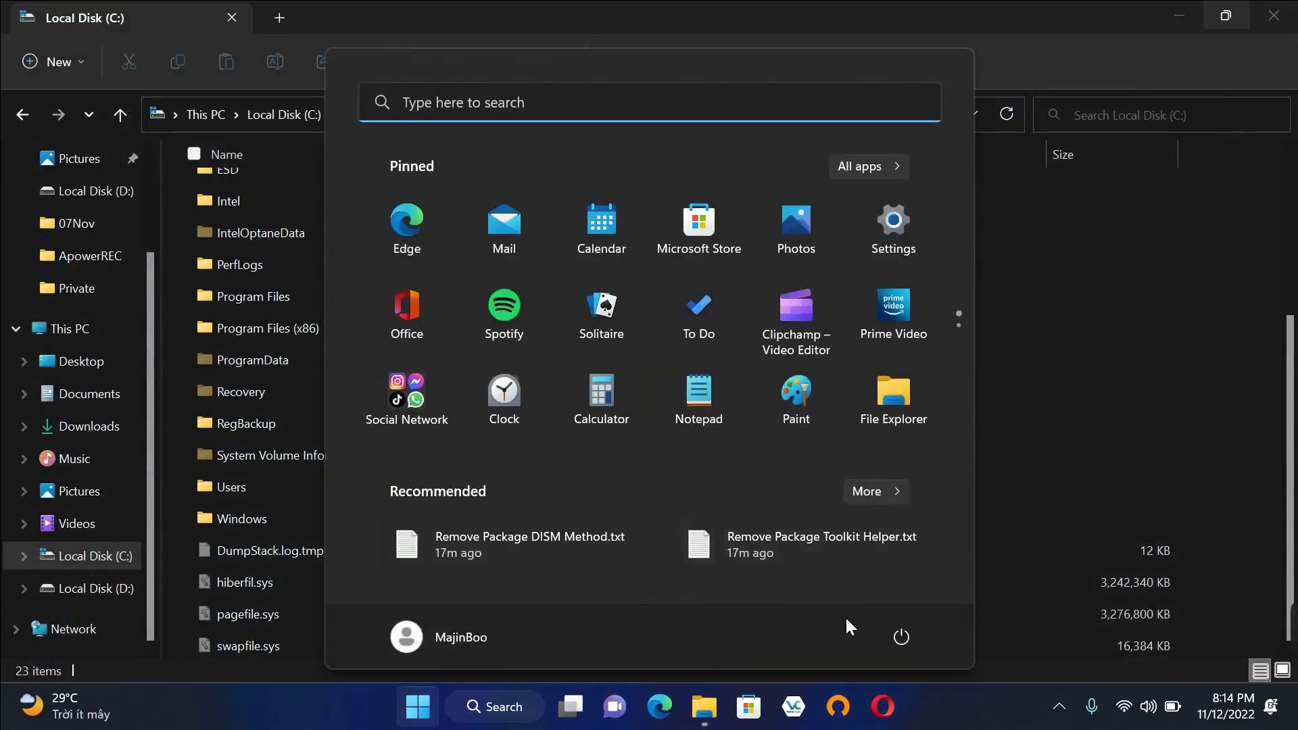
left_click(913, 631)
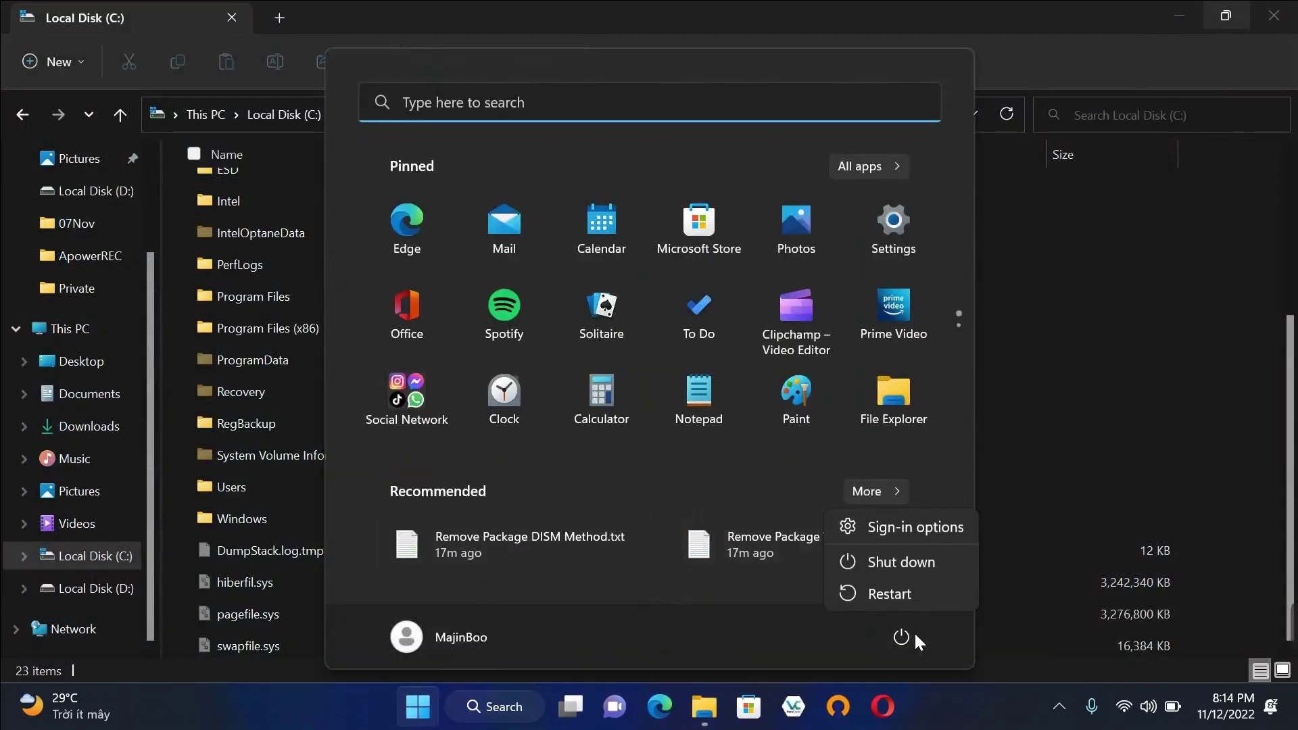
left_click(911, 594)
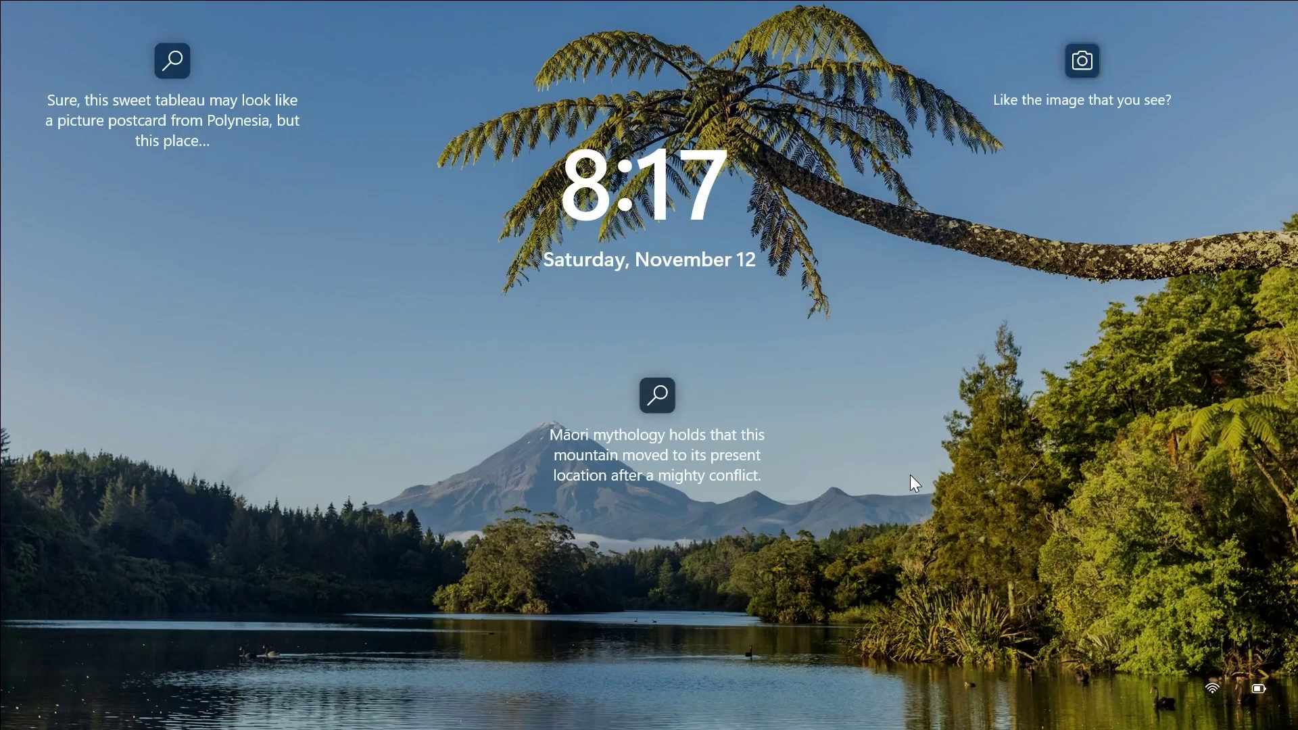
key("Return")
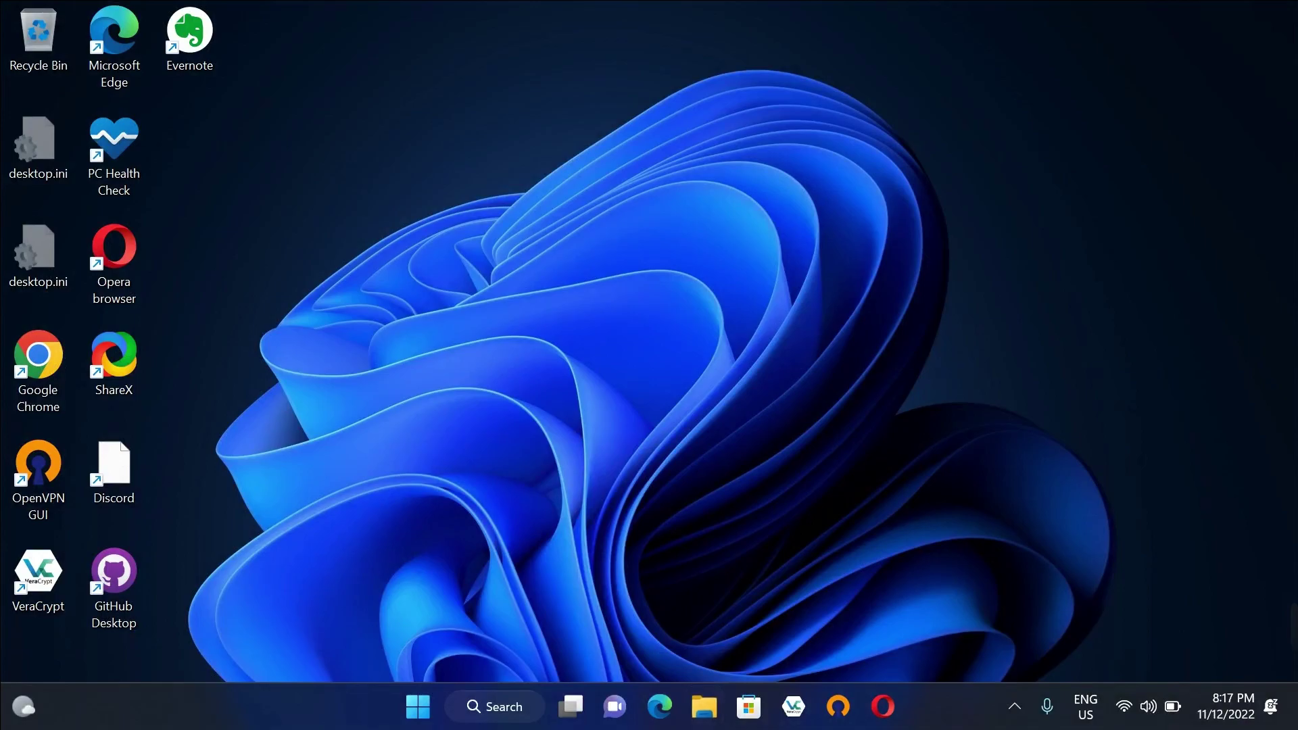
Look for pagefile.sys on Local Disk (C:) in a maximised File Explorer window, and select it on Local Disk (D:) to examine its size
key("super+e")
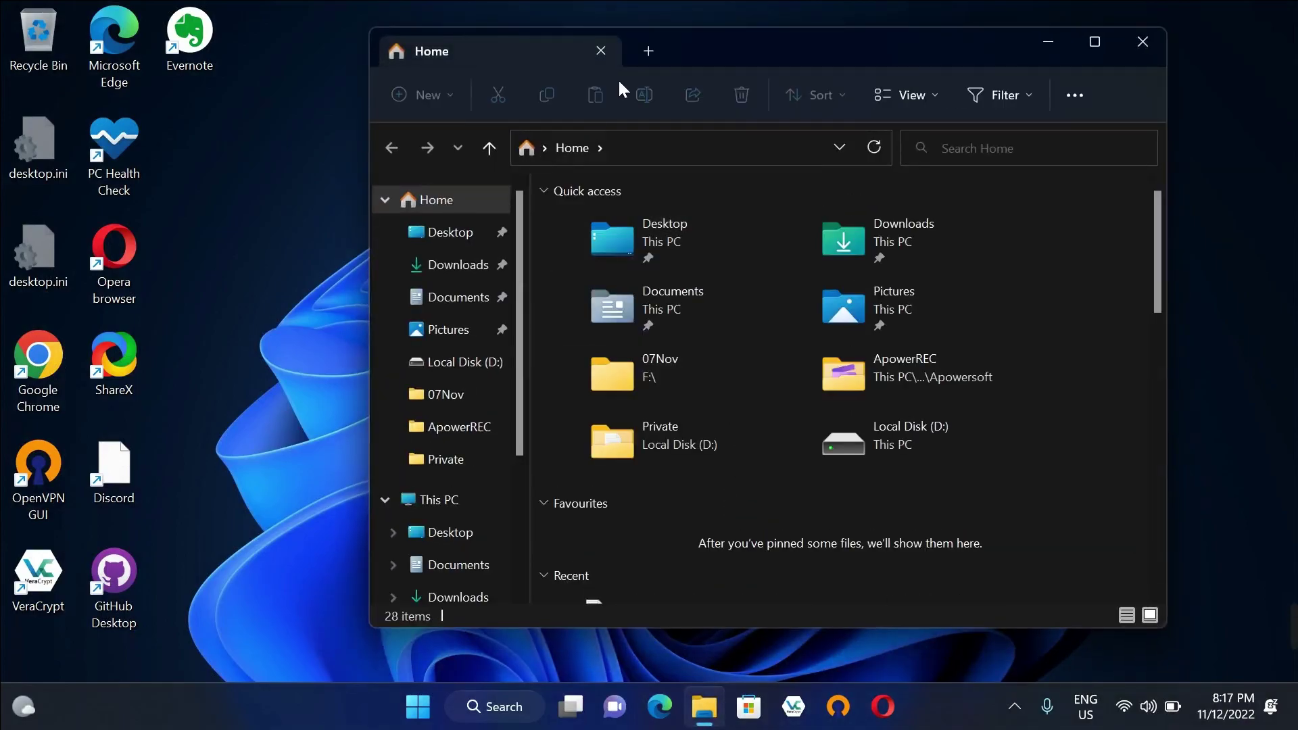
double_click(703, 57)
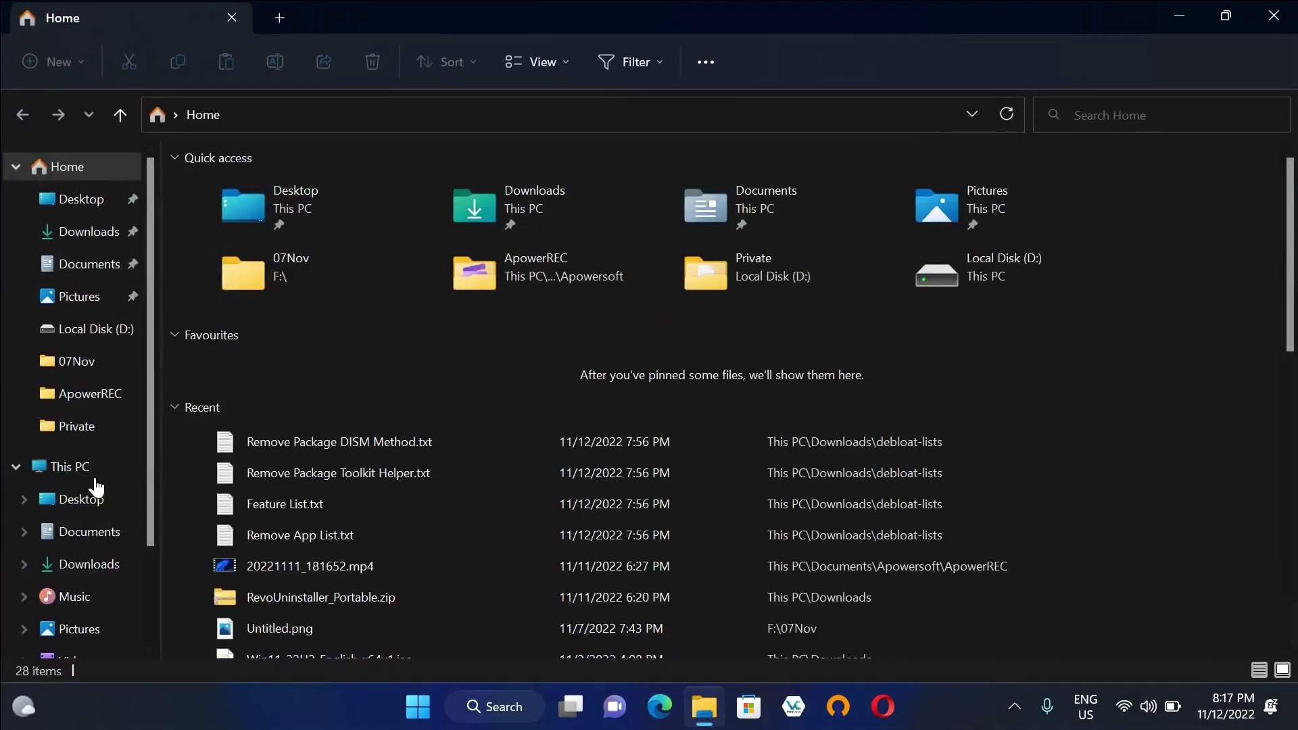
left_click(90, 476)
double_click(379, 355)
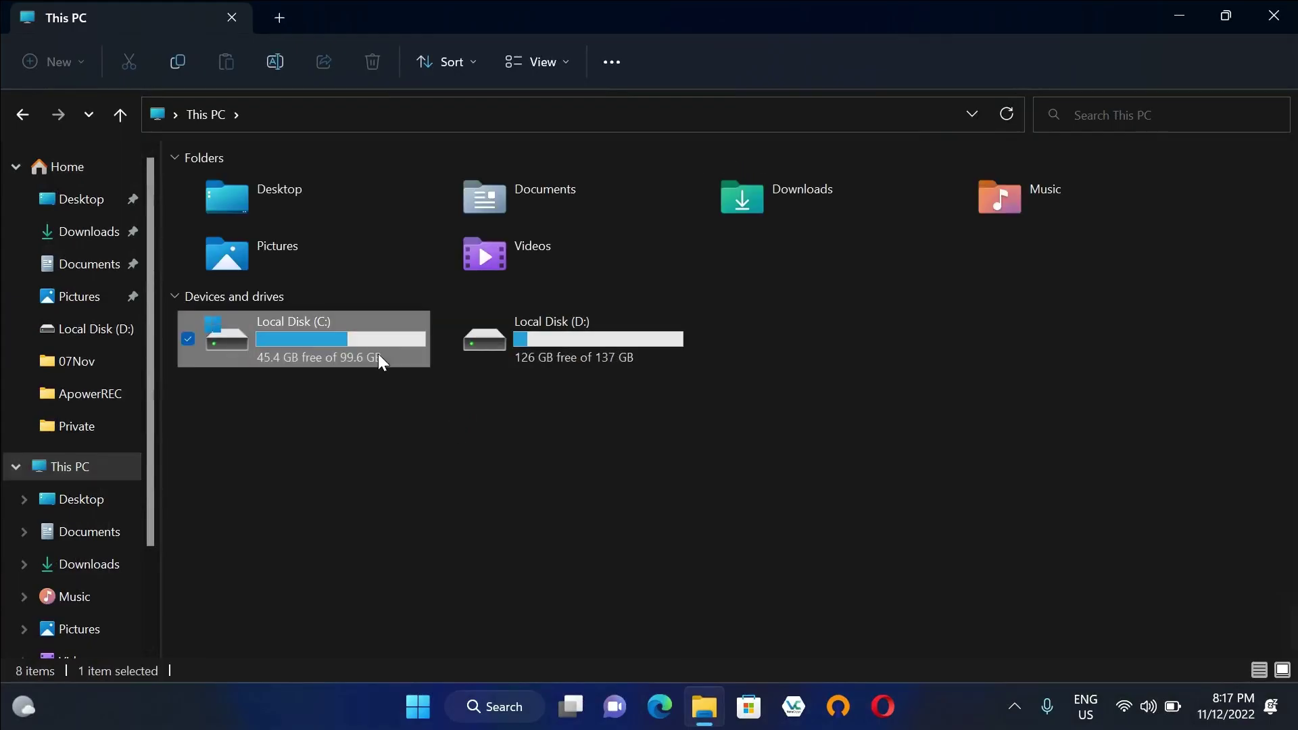
scroll(1092, 506, "down", 3)
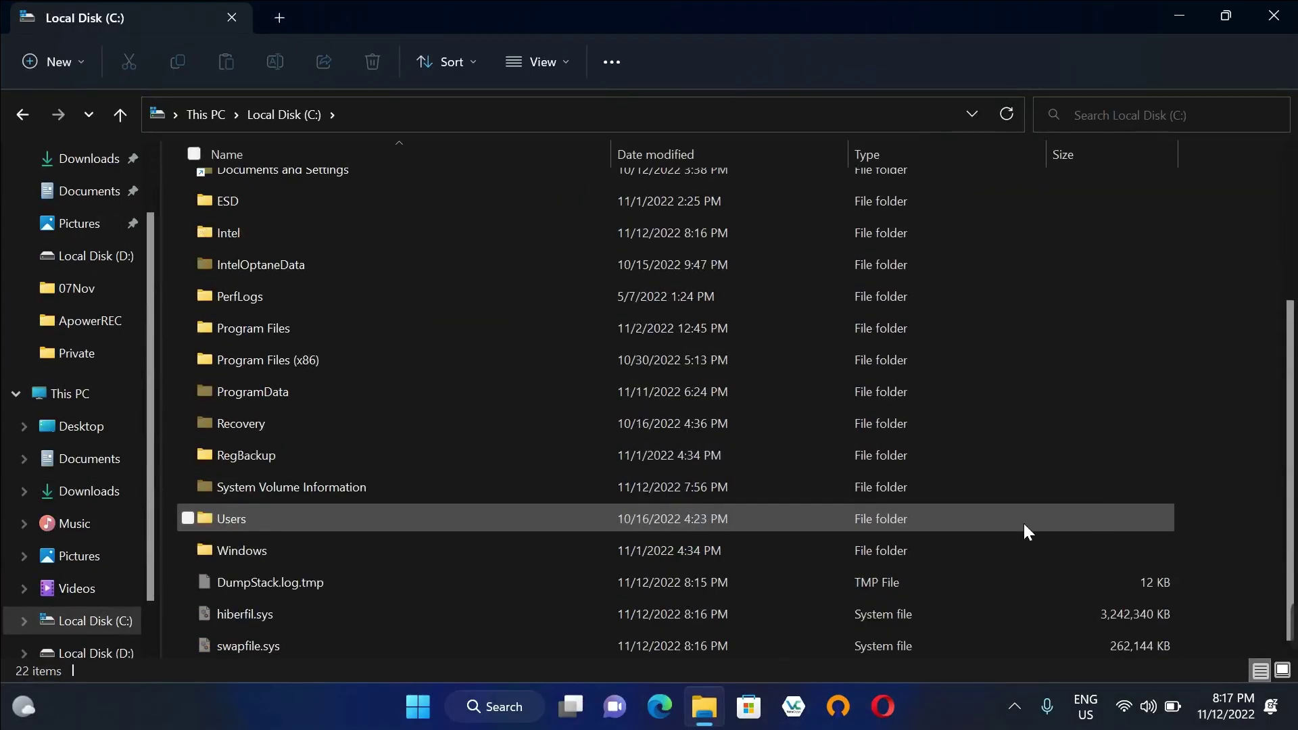
left_click(508, 716)
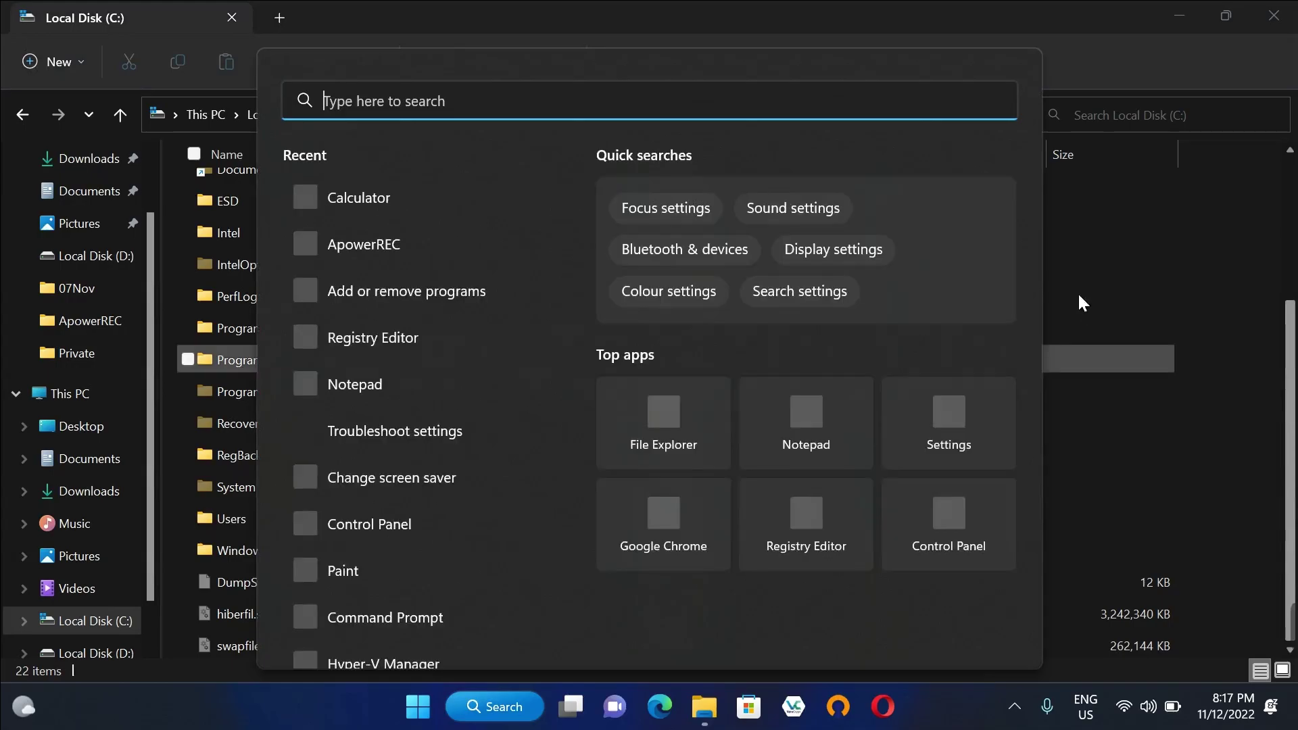
left_click(1260, 296)
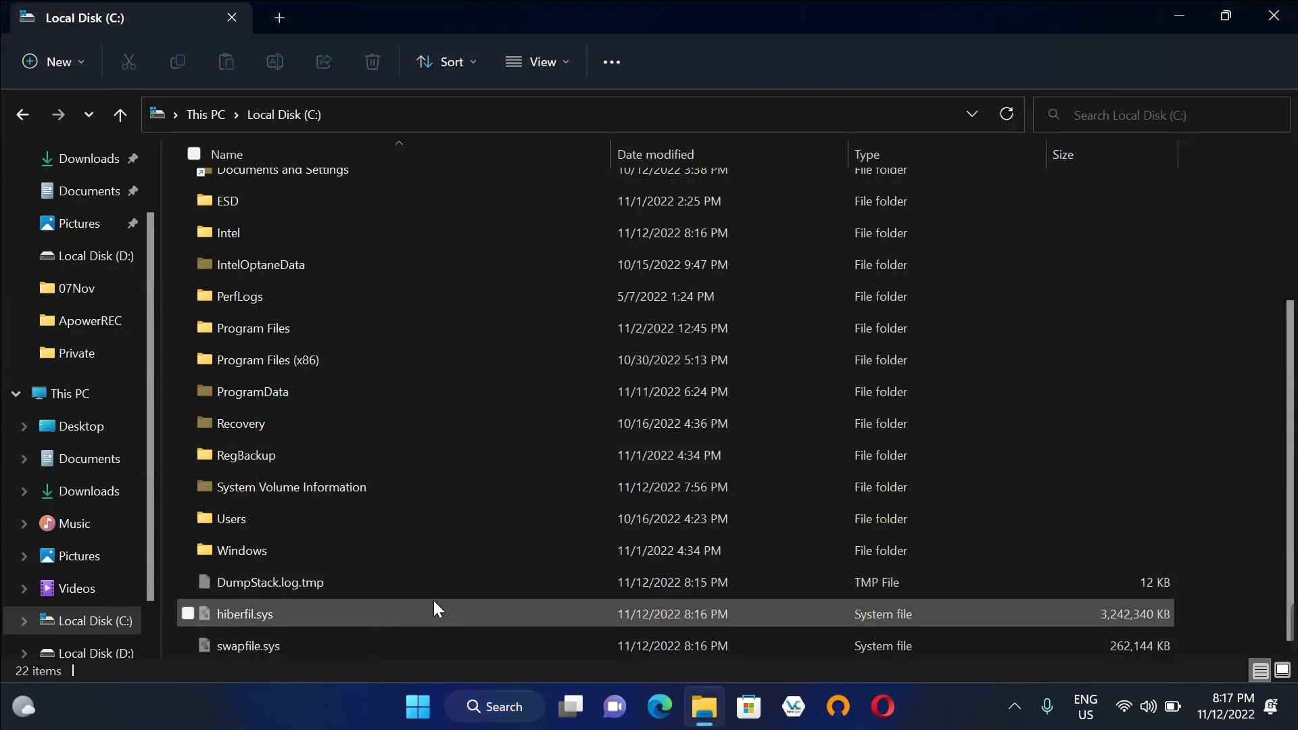
left_click(111, 653)
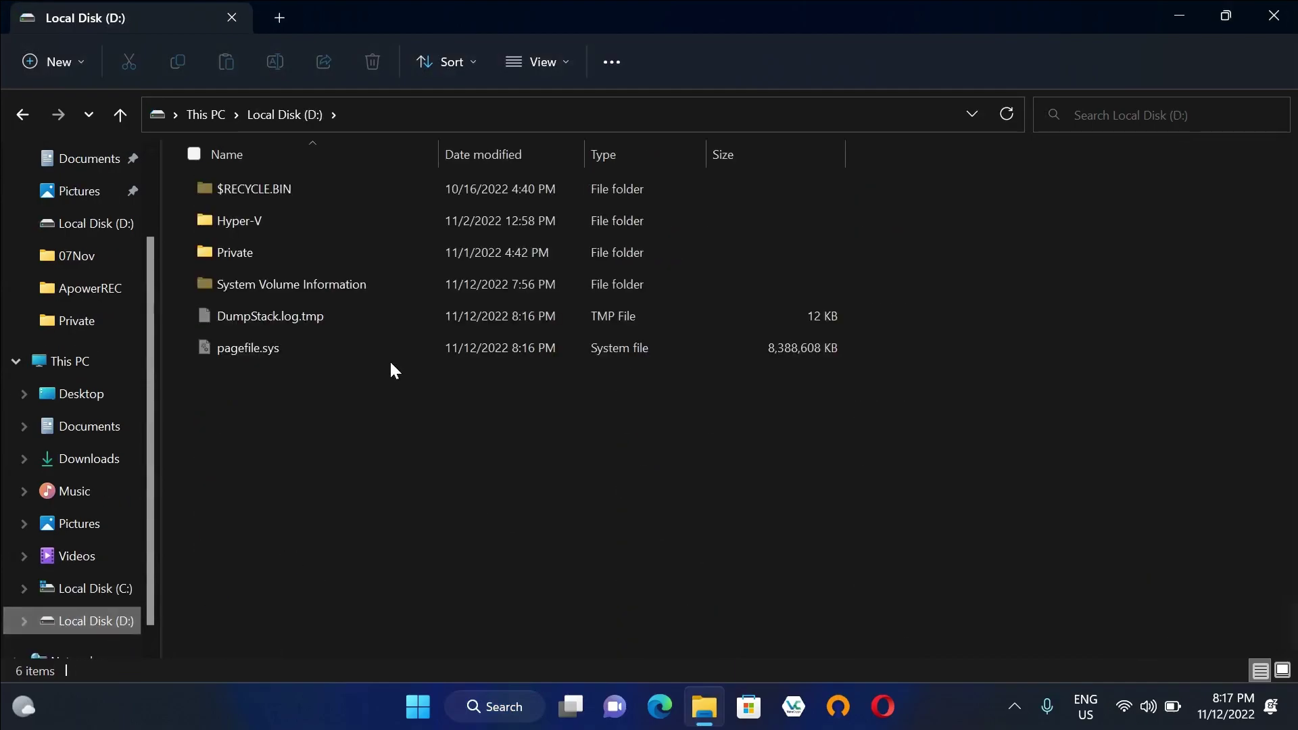
left_click(330, 355)
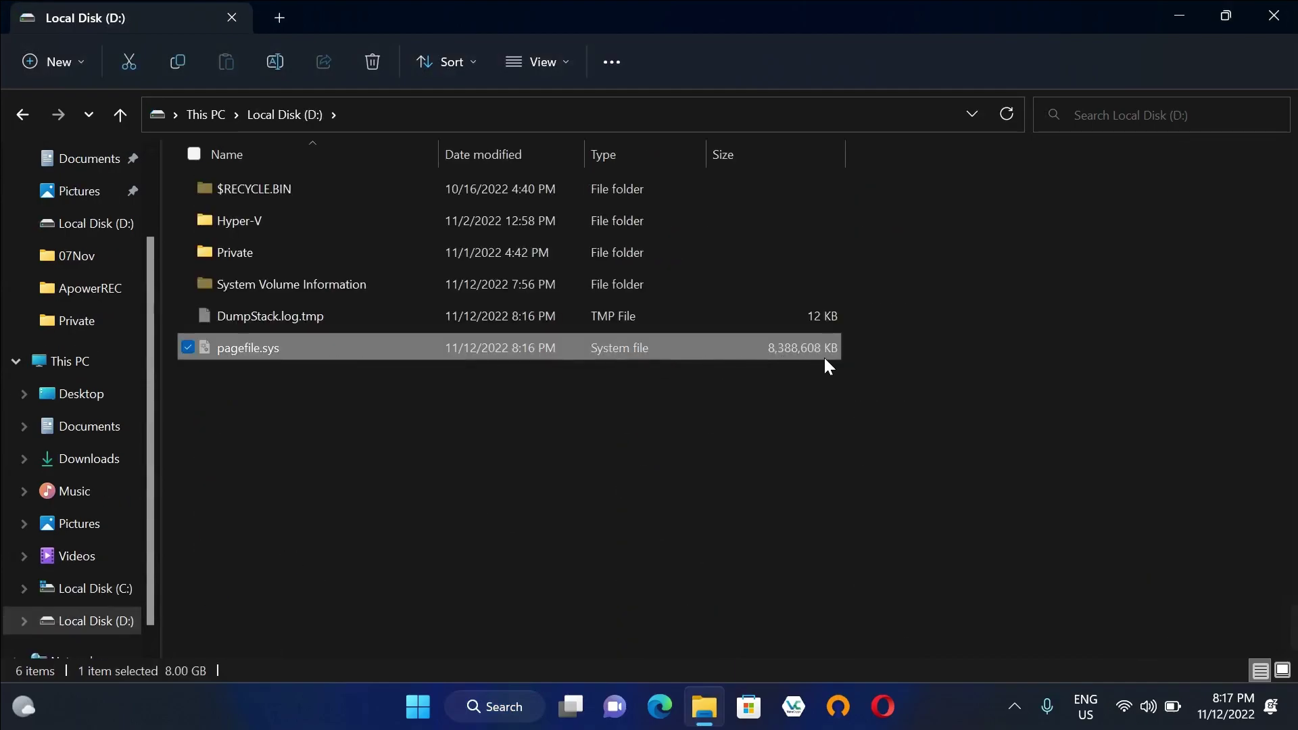